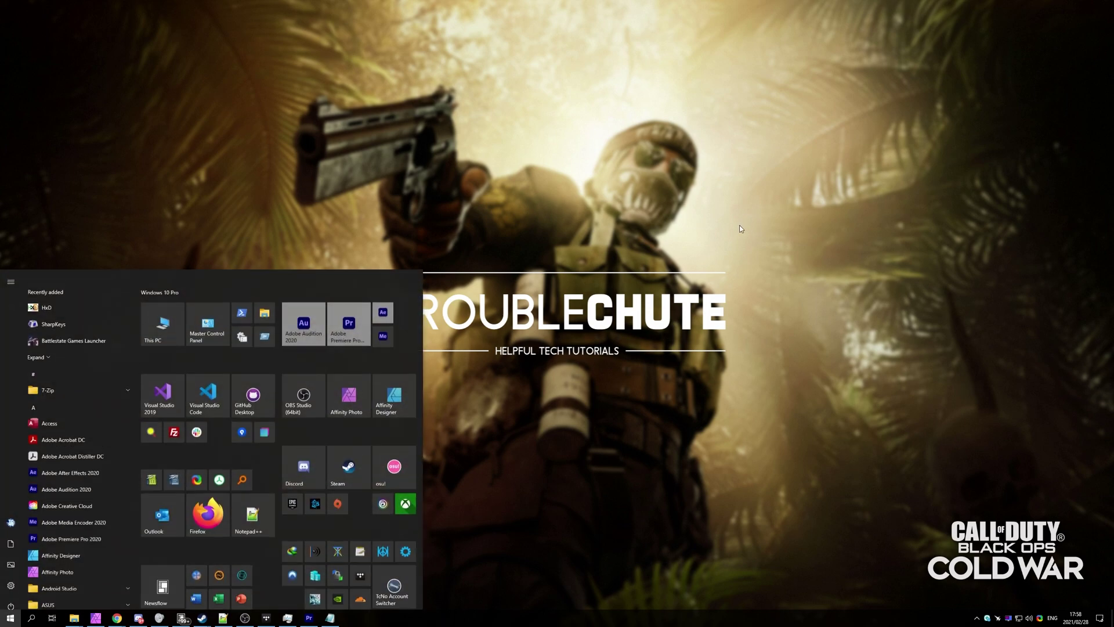
Search the Start menu for 'update' to reach Windows Update settings.
type("update")
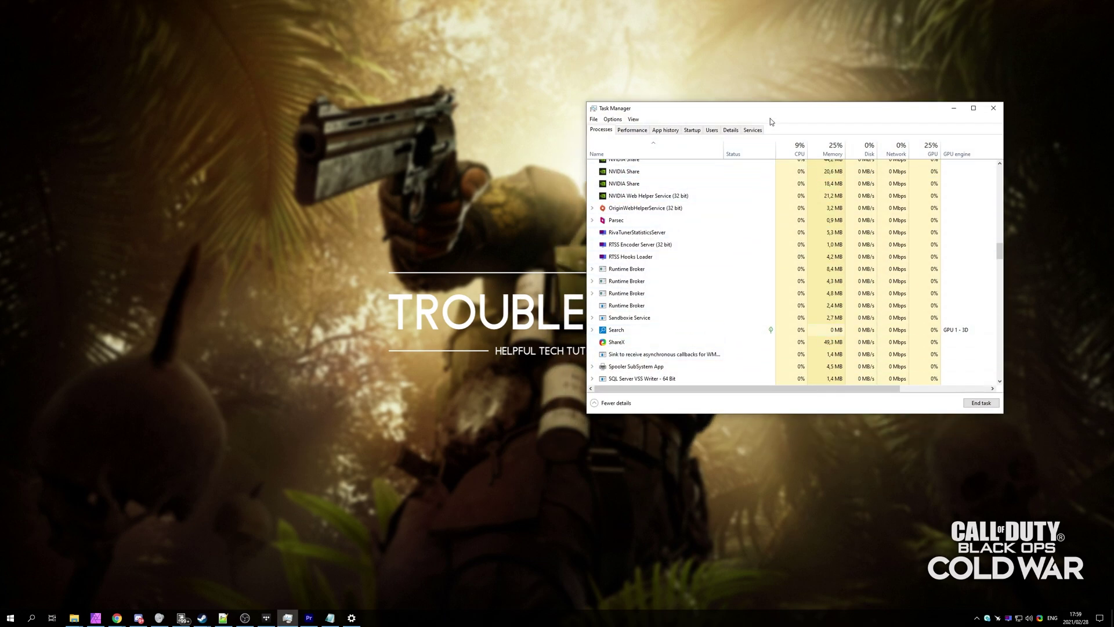
Move Task Manager left and pick out the Notepad and Adobe Premiere Pro 2020 processes.
left_click_drag(771, 118, 643, 129)
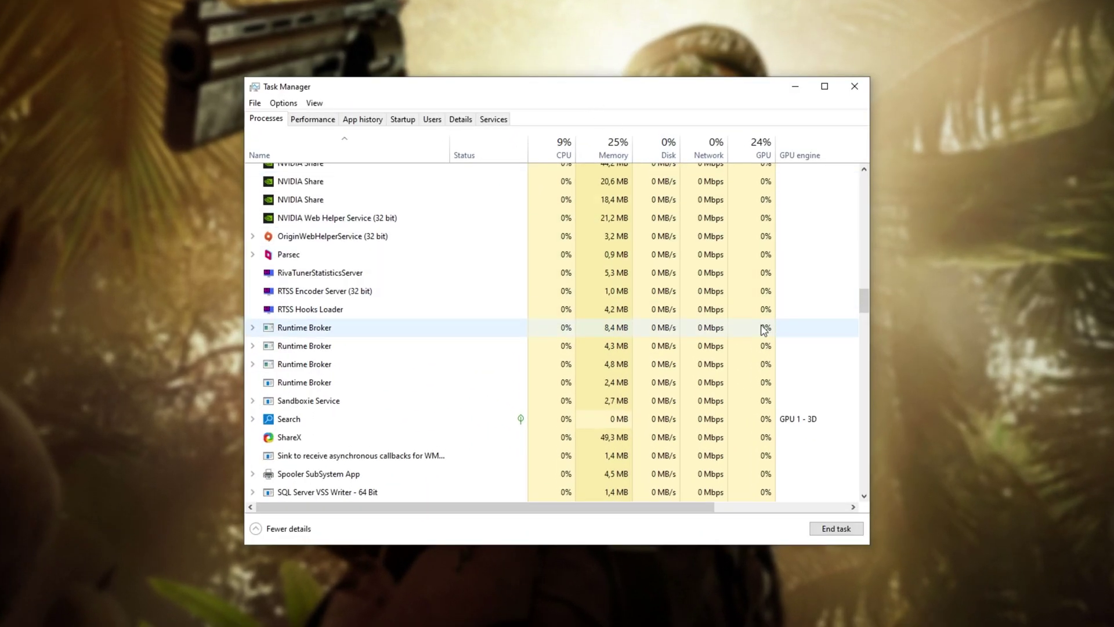
left_click_drag(860, 307, 876, 185)
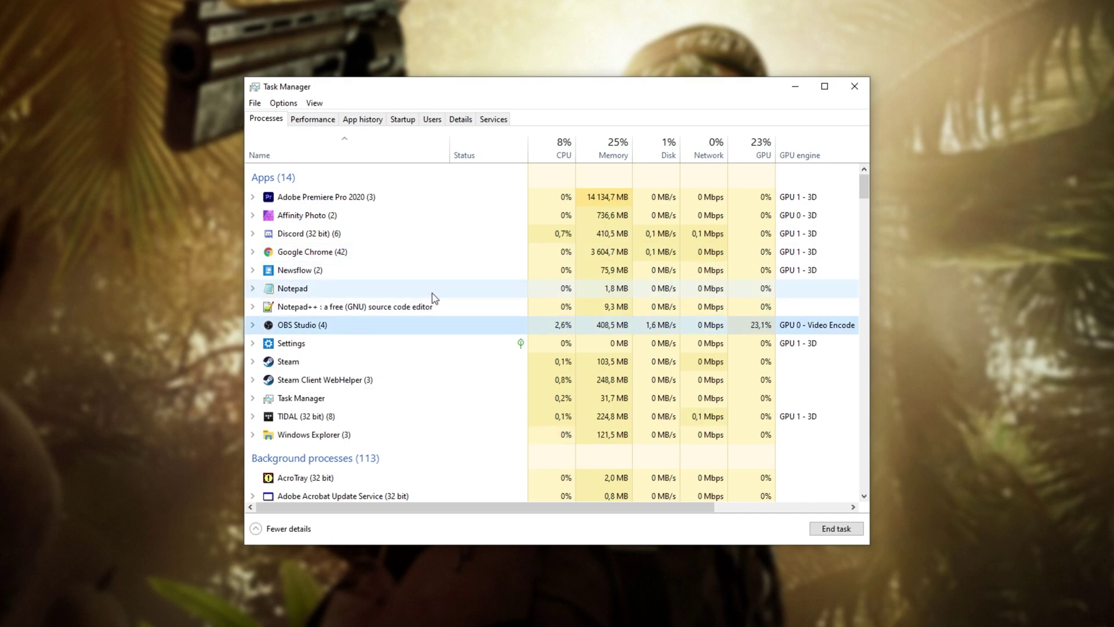
left_click(387, 290)
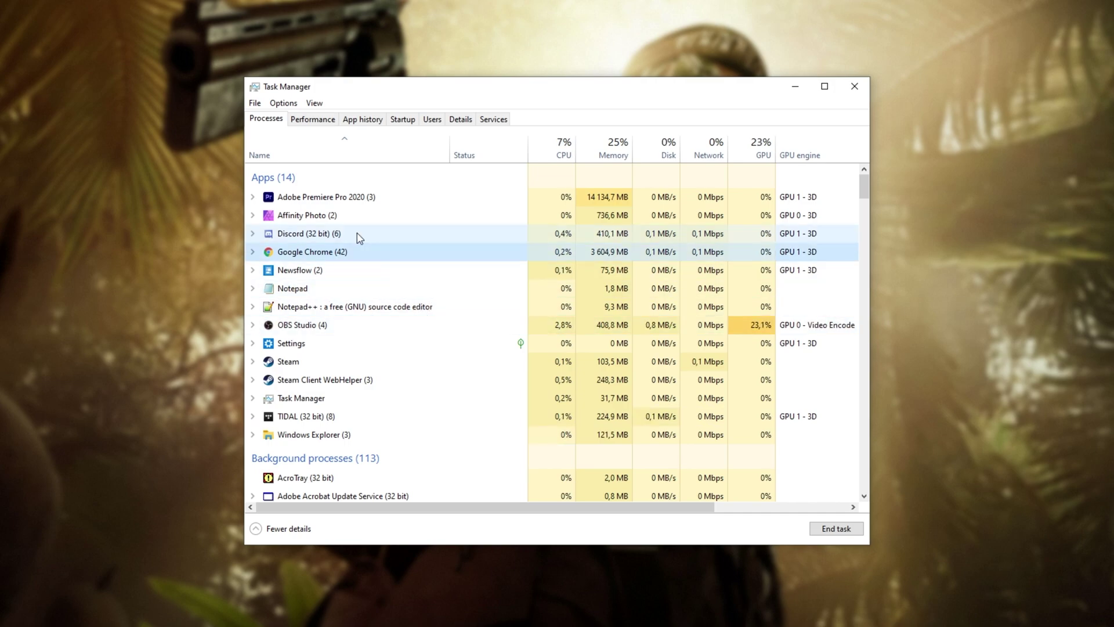
left_click(445, 197)
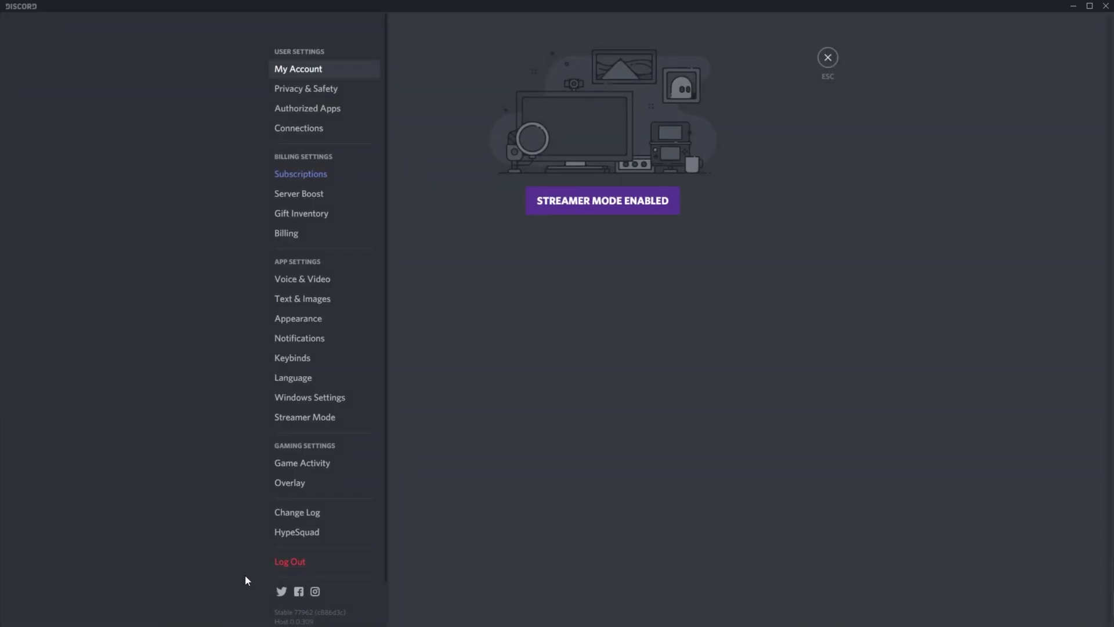
Open the Overlay page under Discord's Gaming Settings.
left_click(319, 480)
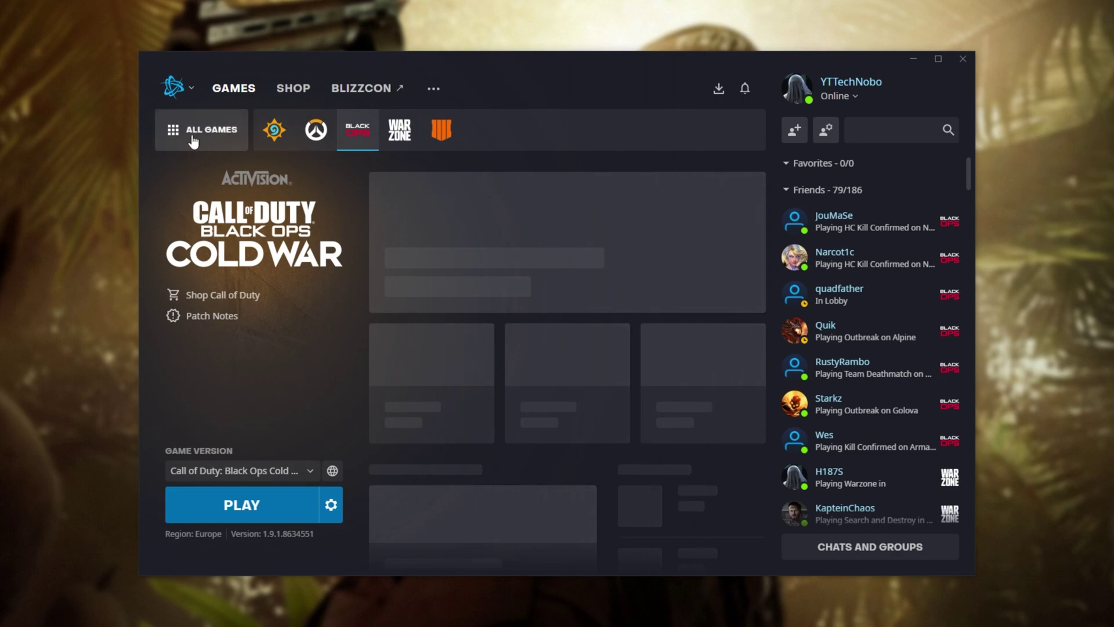
From All Games, open Black Ops Cold War and use the gear menu's Show in Explorer.
left_click(190, 139)
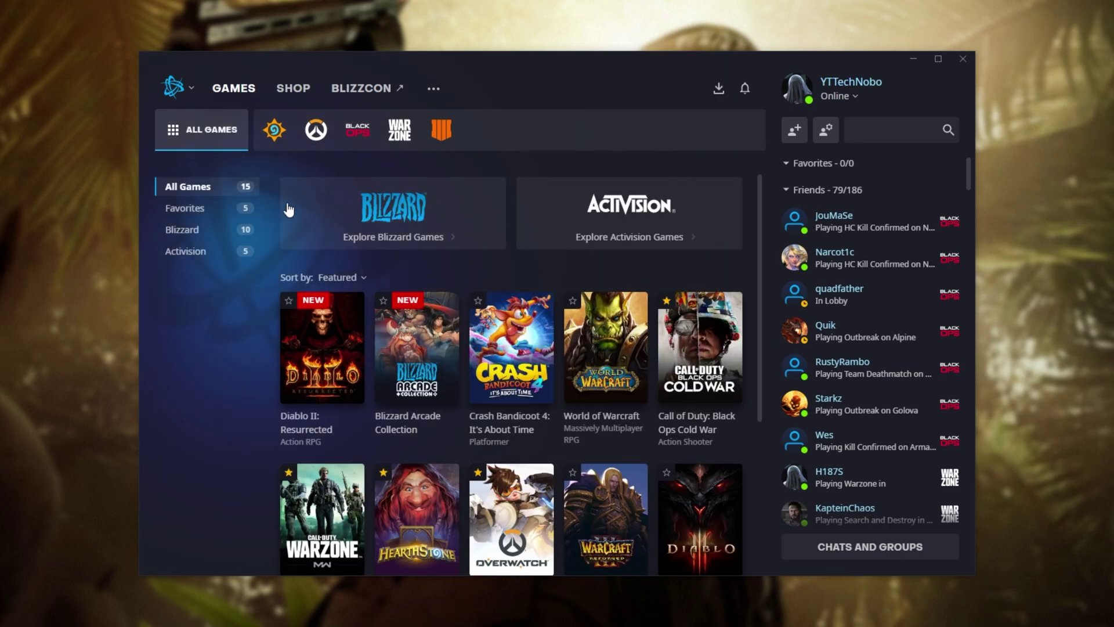
left_click(688, 336)
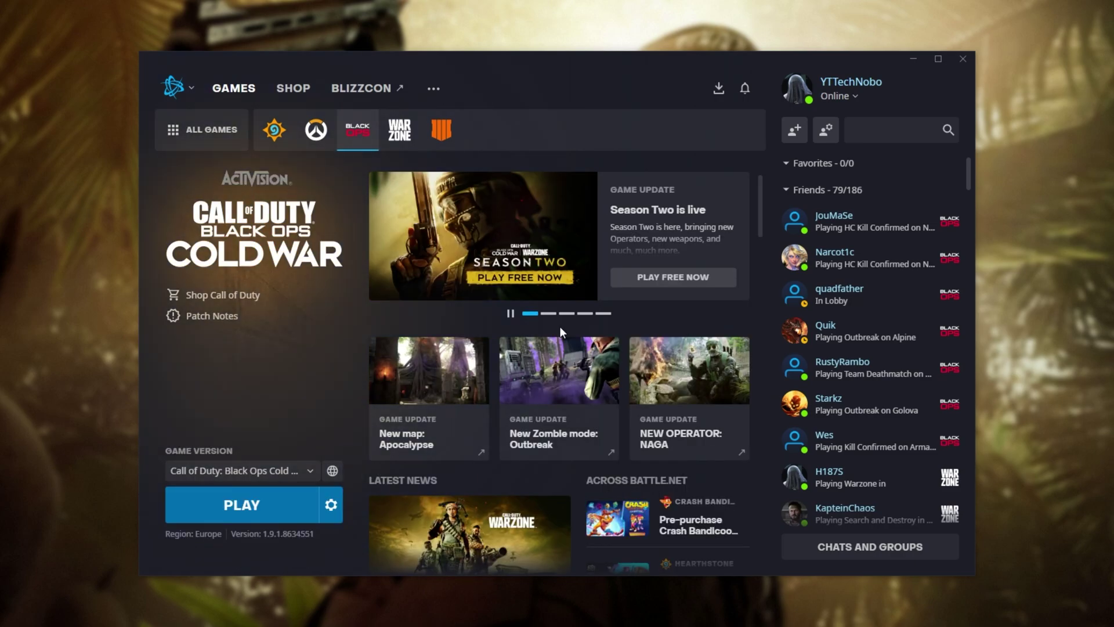
left_click(331, 504)
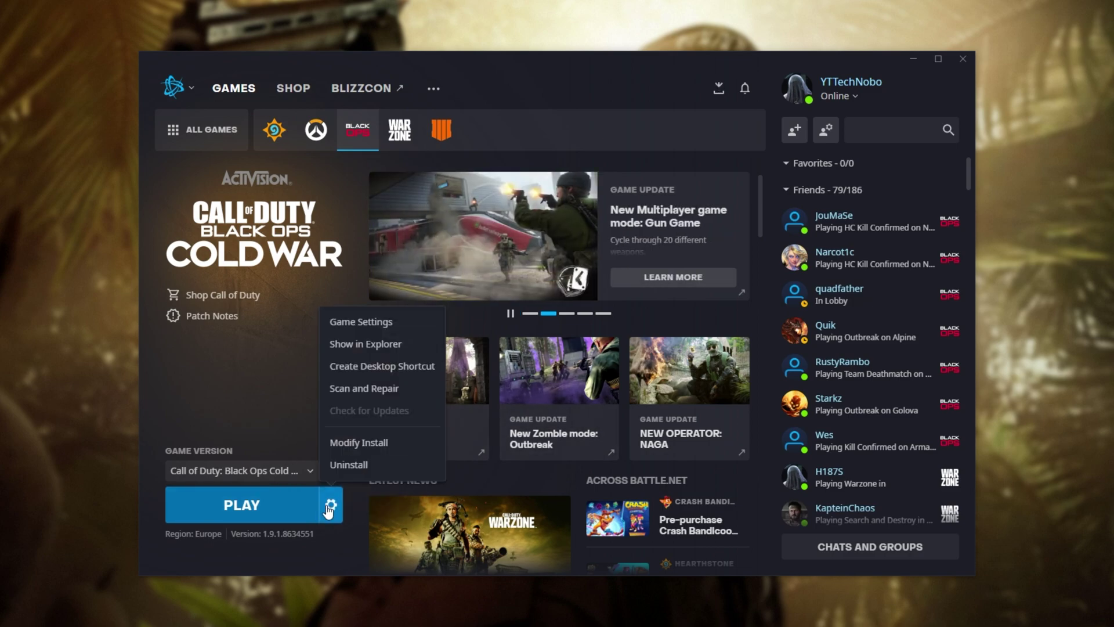
left_click(381, 347)
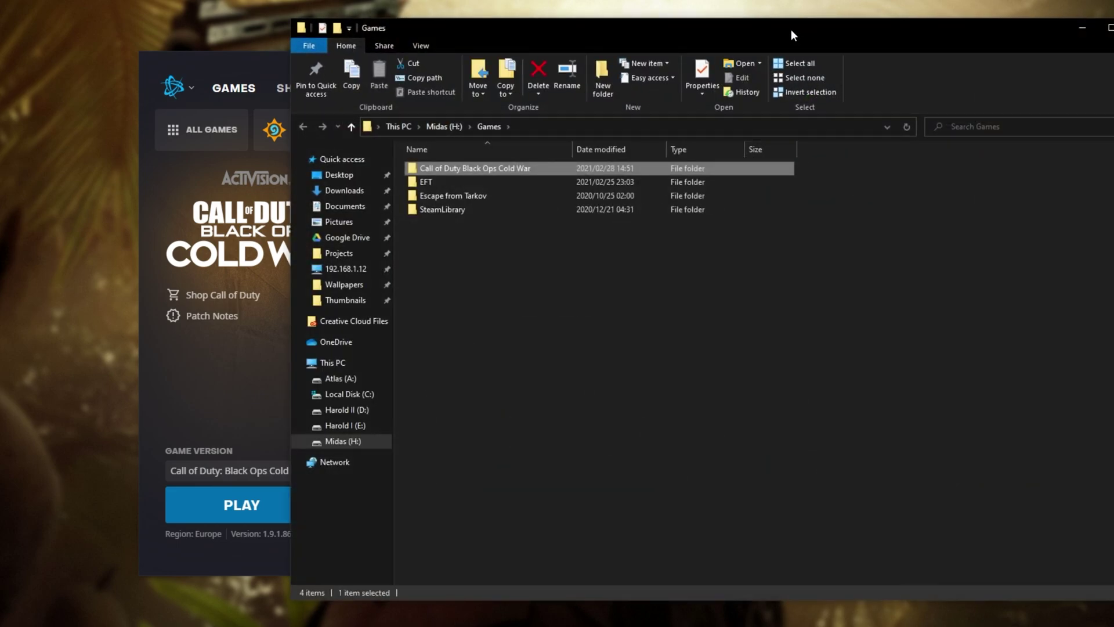
Open the Call of Duty Black Ops Cold War install folder and select BlackOpsColdWar.exe.
left_click_drag(775, 33, 608, 93)
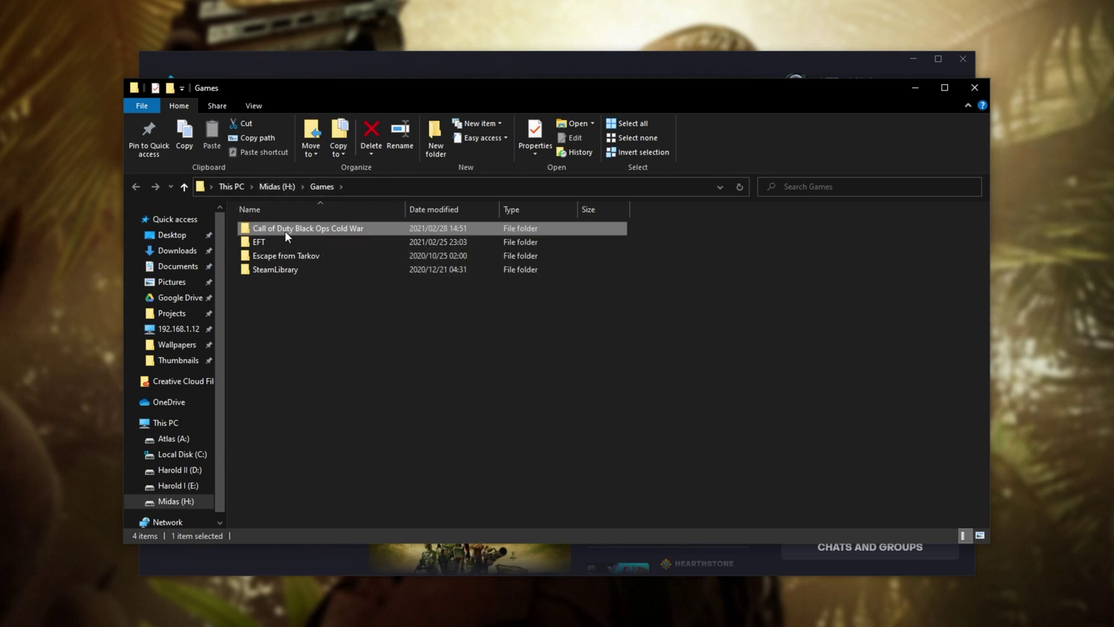
mouse_move(374, 228)
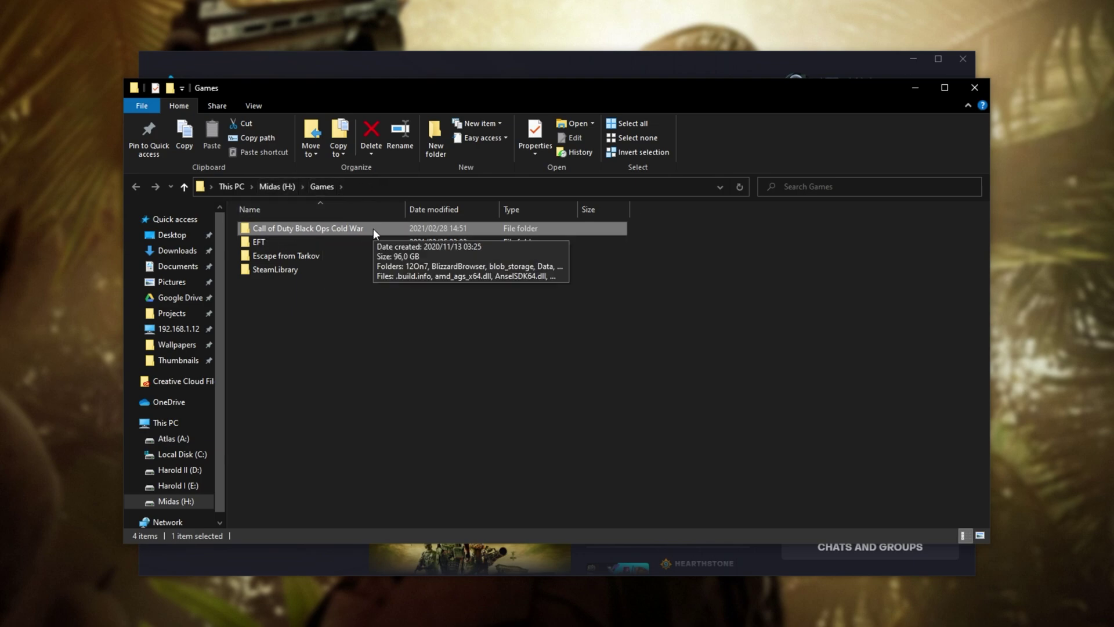
double_click(373, 228)
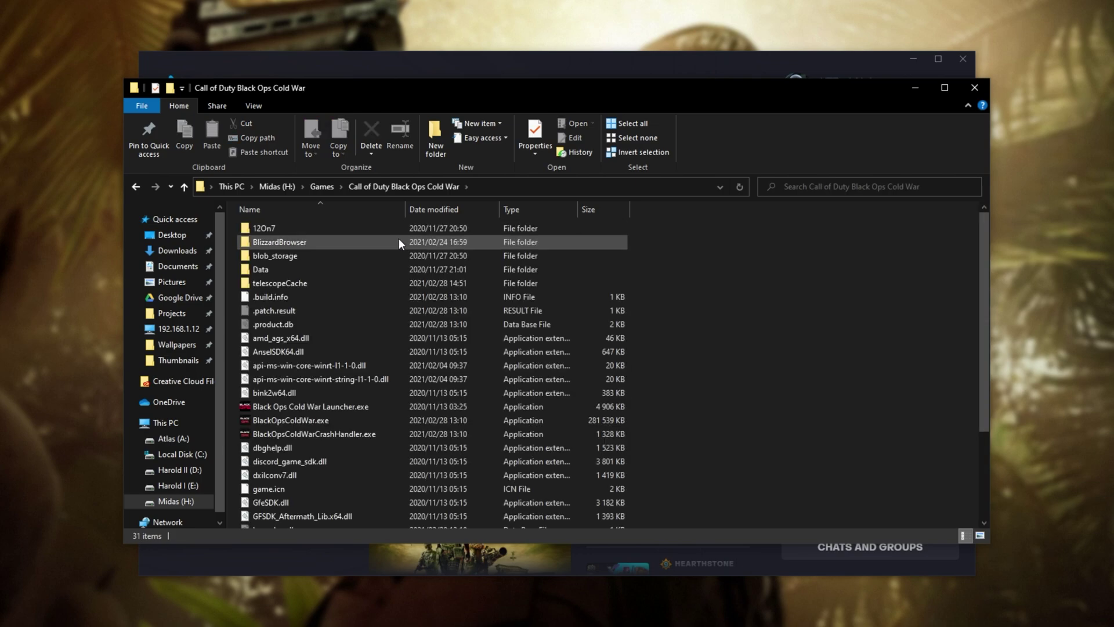
scroll(985, 249, "down", 3)
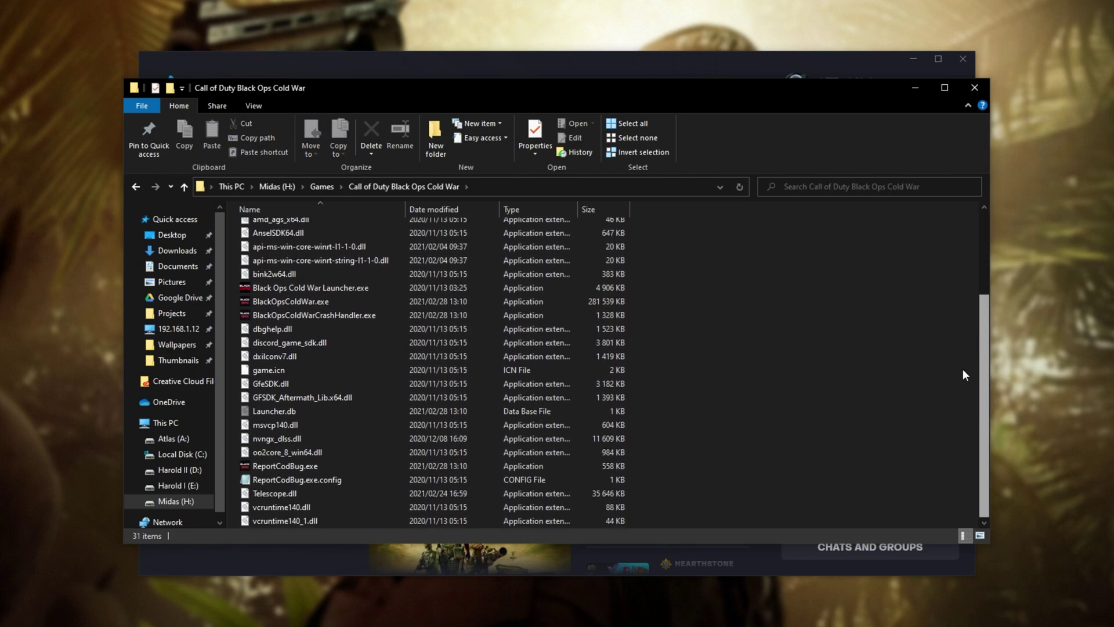
scroll(980, 383, "up", 1)
scroll(985, 377, "up", 2)
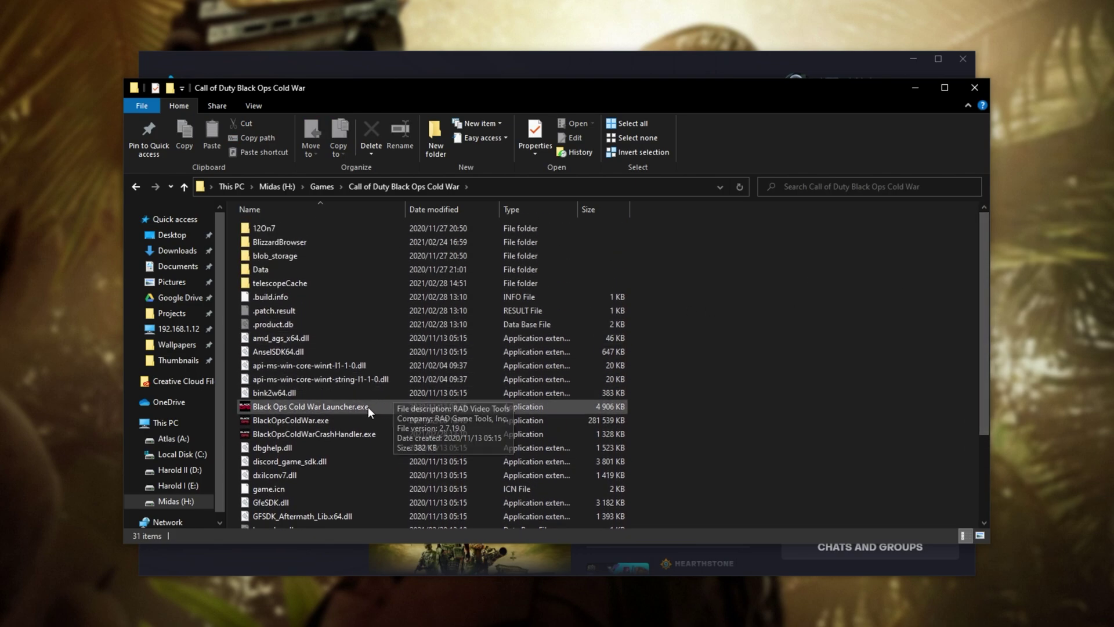
left_click(359, 419)
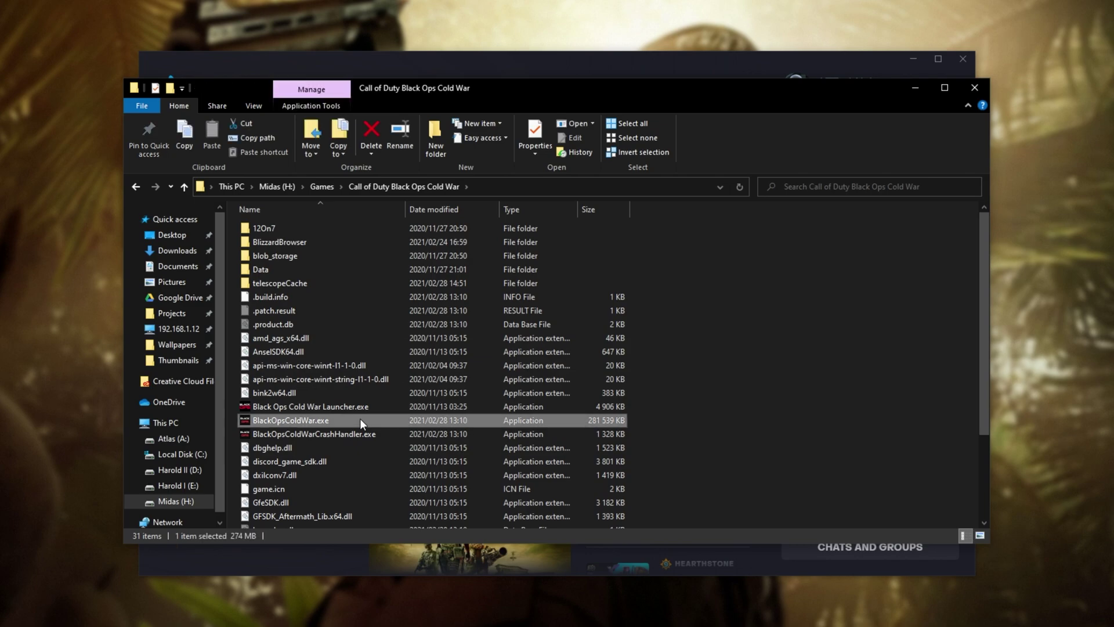
Tick Run this program as an administrator for BlackOpsColdWar.exe and apply it.
right_click(360, 418)
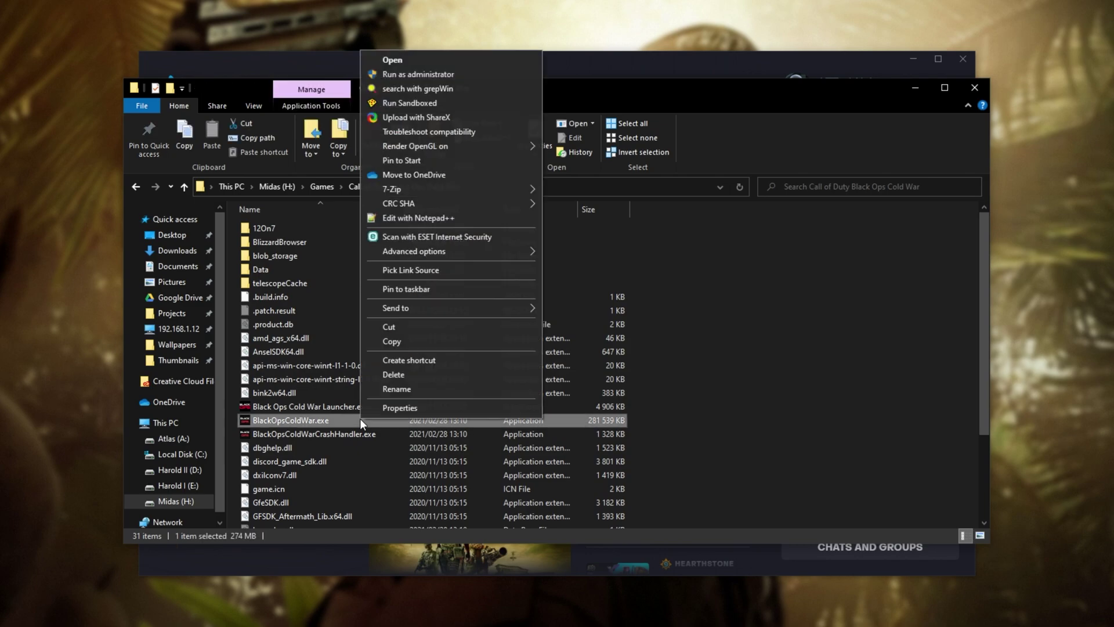
left_click(418, 408)
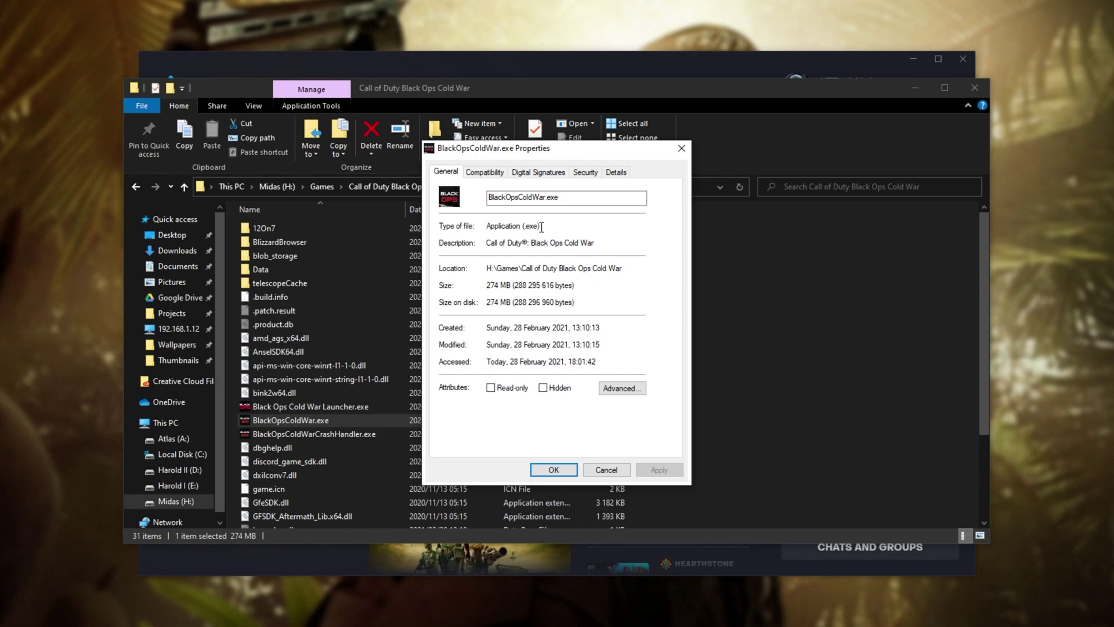
left_click(489, 173)
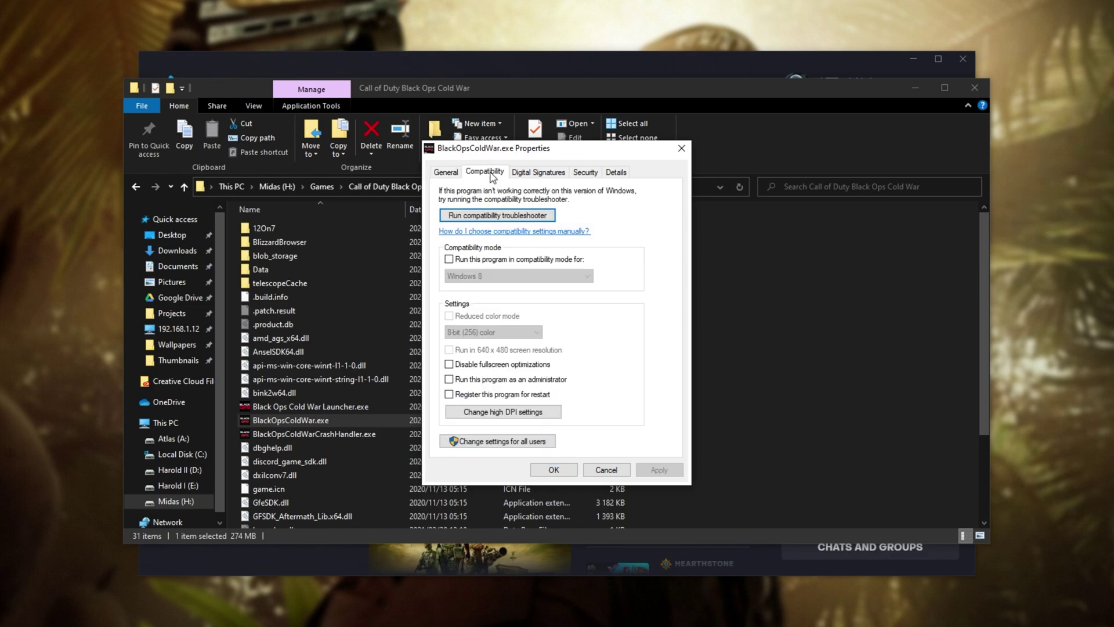
left_click(477, 380)
left_click(658, 470)
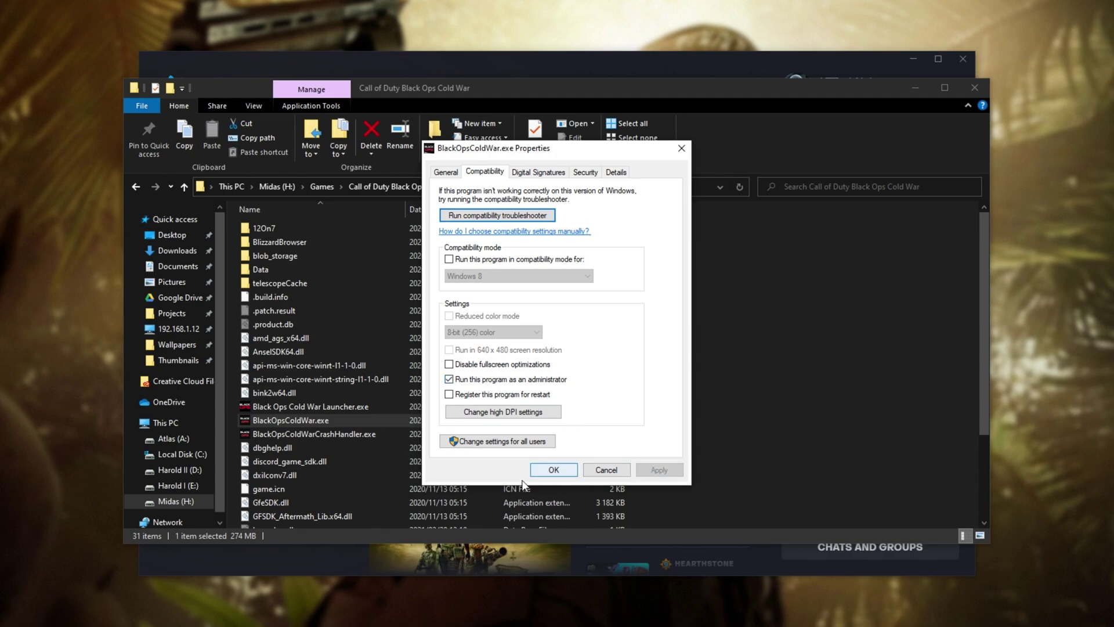
left_click(332, 560)
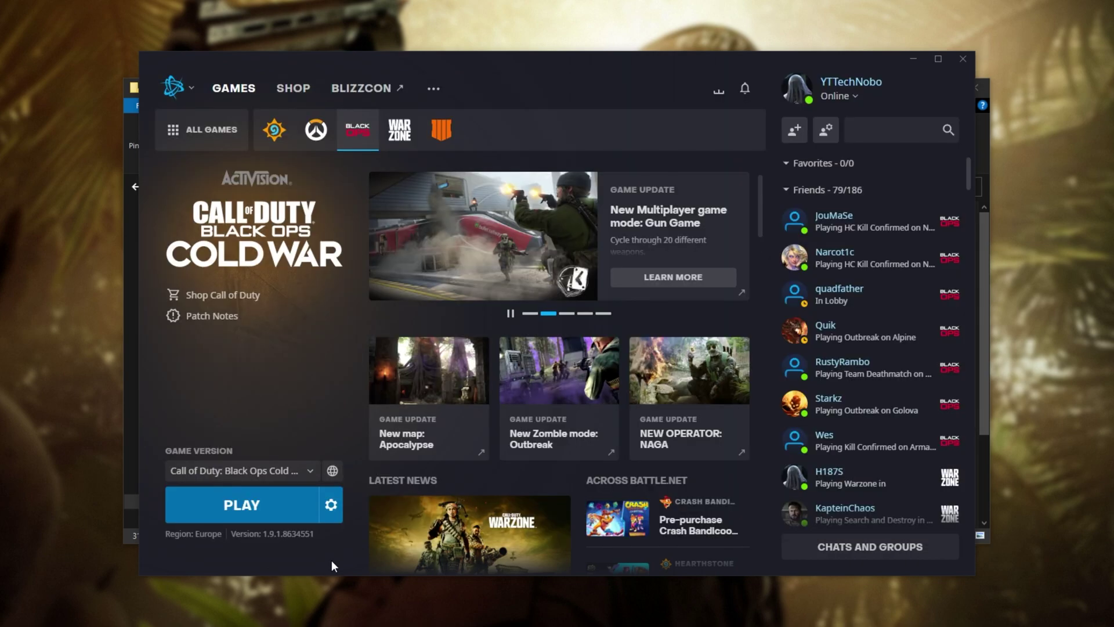
Give BlackOpsColdWar.exe Windows 7 compatibility mode and disabled fullscreen optimizations, then apply.
left_click(987, 238)
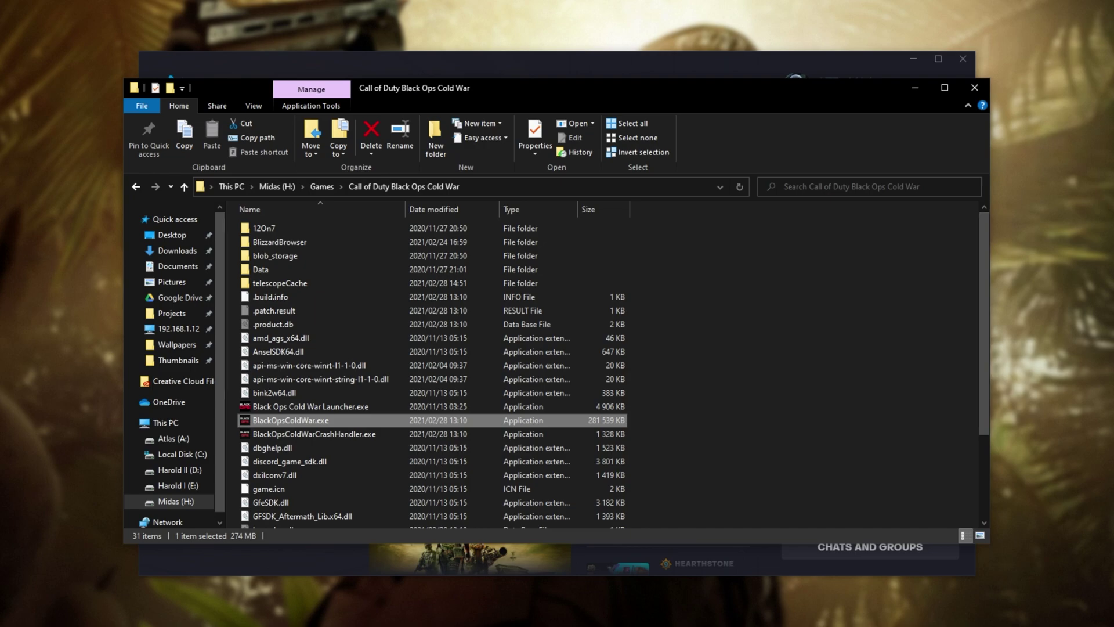
right_click(369, 417)
left_click(397, 408)
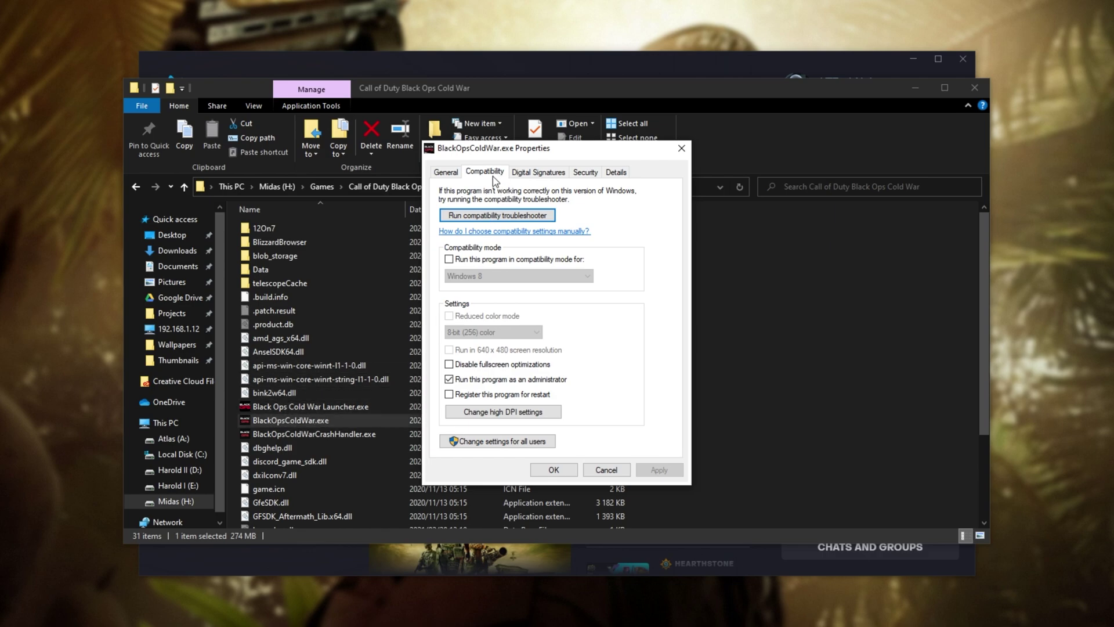
left_click(486, 261)
left_click(486, 262)
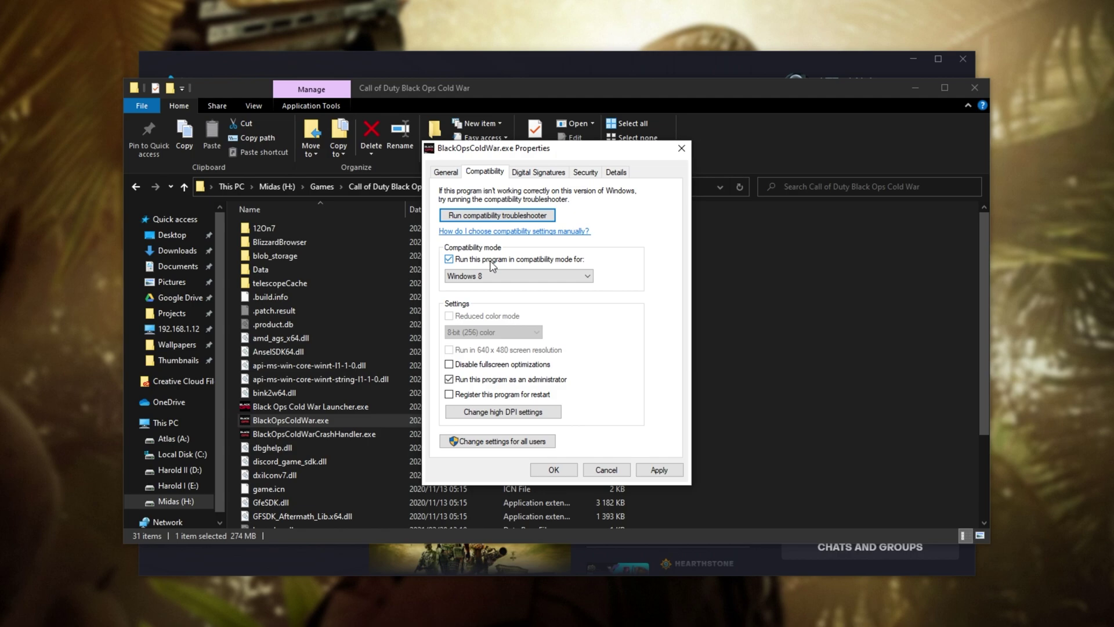
left_click(500, 280)
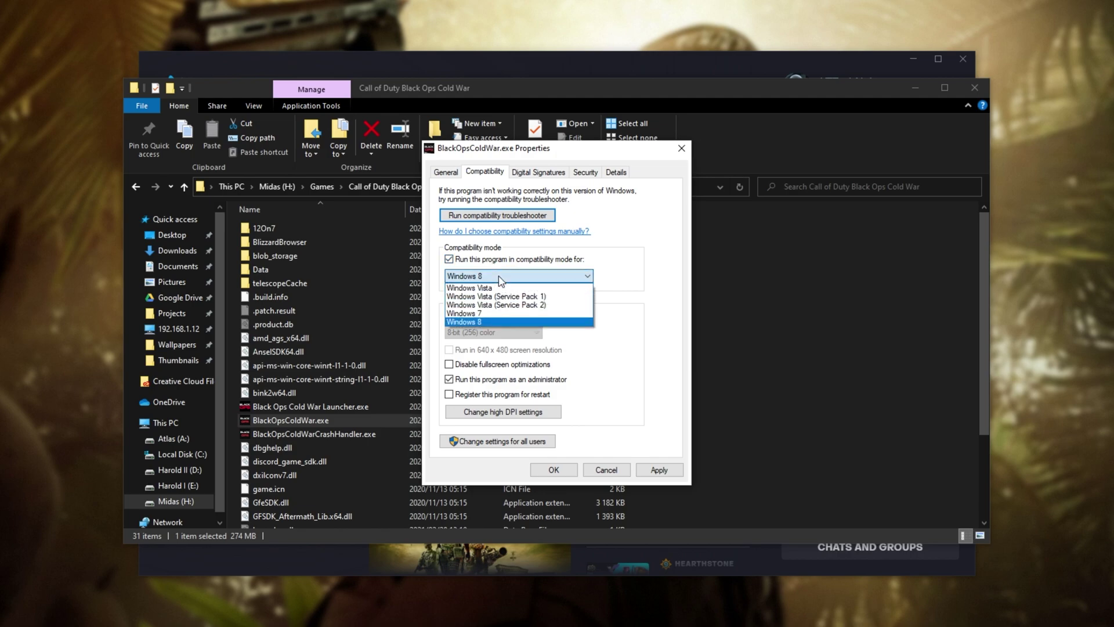
left_click(492, 315)
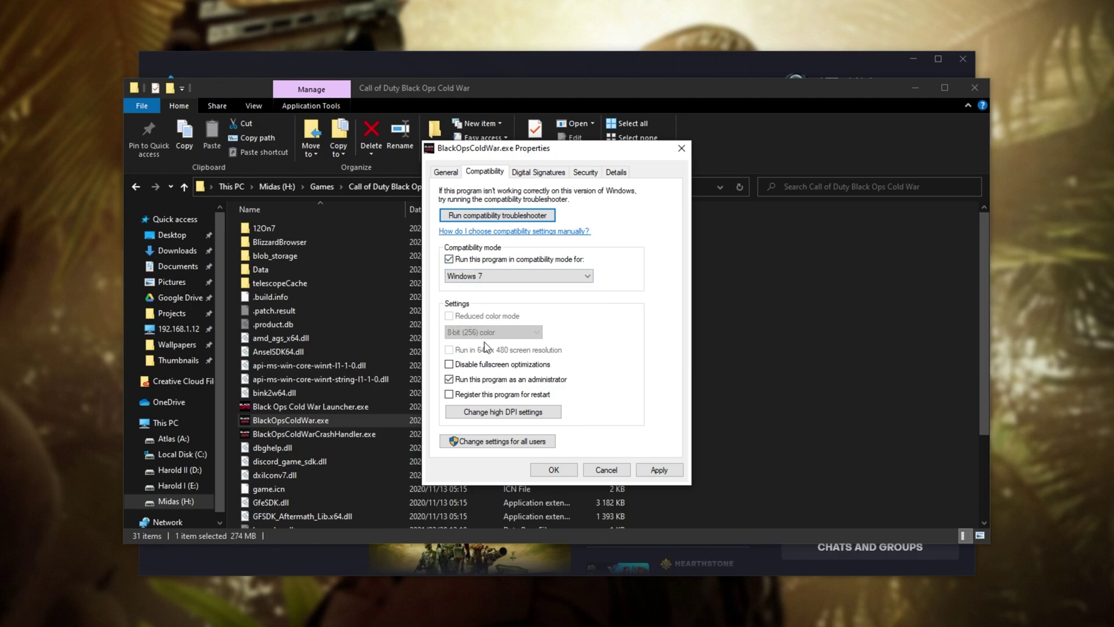
left_click(470, 366)
left_click(662, 469)
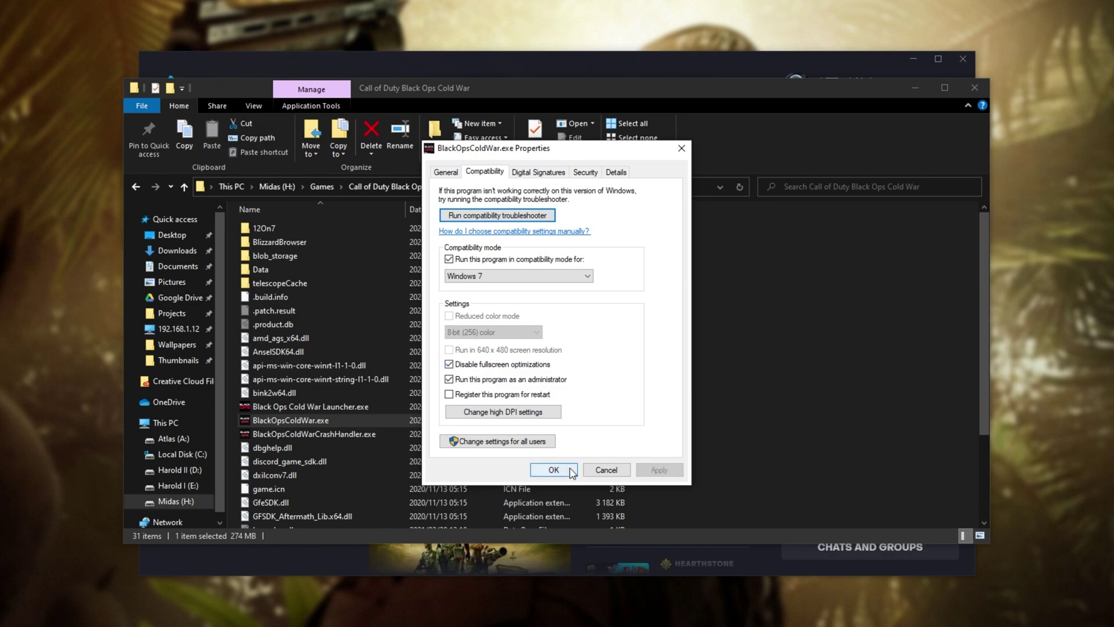
left_click(217, 565)
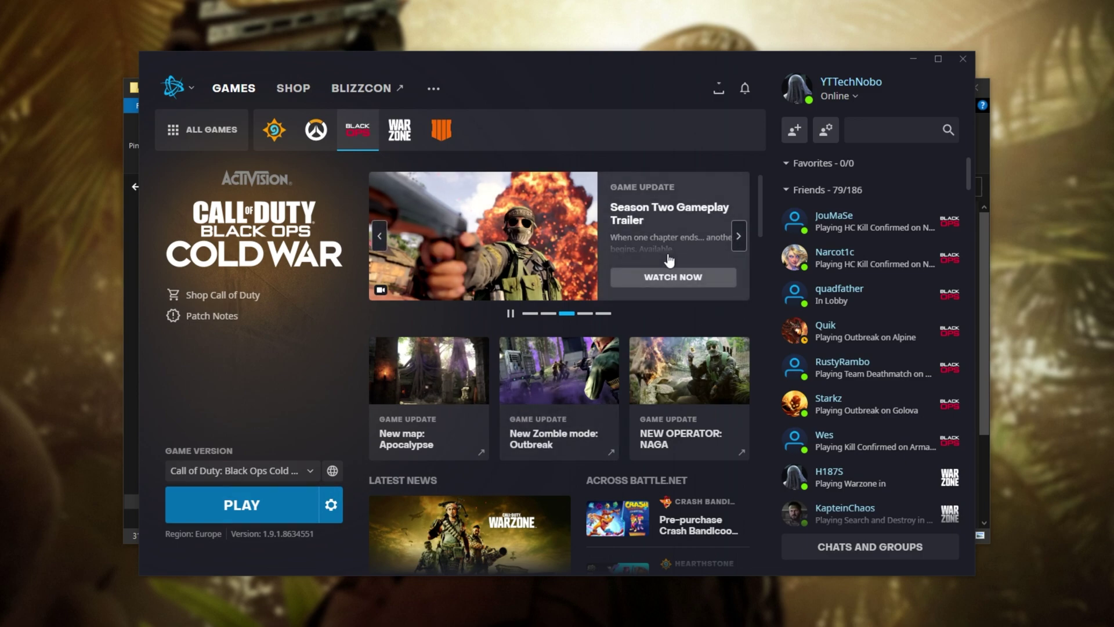
Bring the Cold War install folder window in front of Battle.net.
left_click(988, 165)
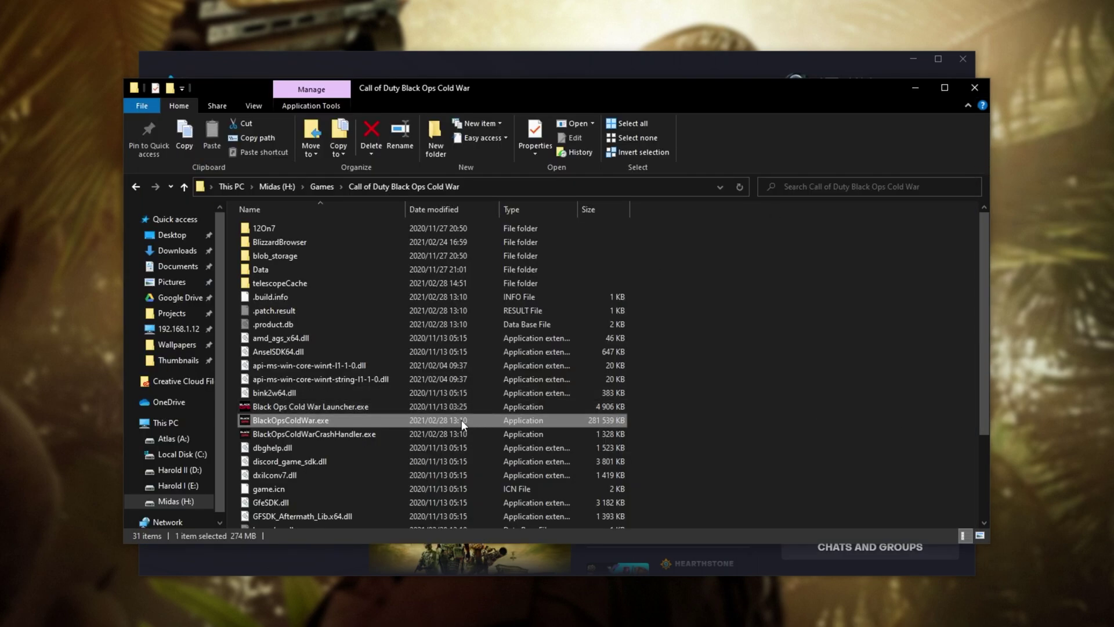
Untick compatibility mode, Disable fullscreen optimizations and Run as administrator on BlackOpsColdWar.exe, then OK.
right_click(444, 419)
left_click(499, 409)
left_click(482, 261)
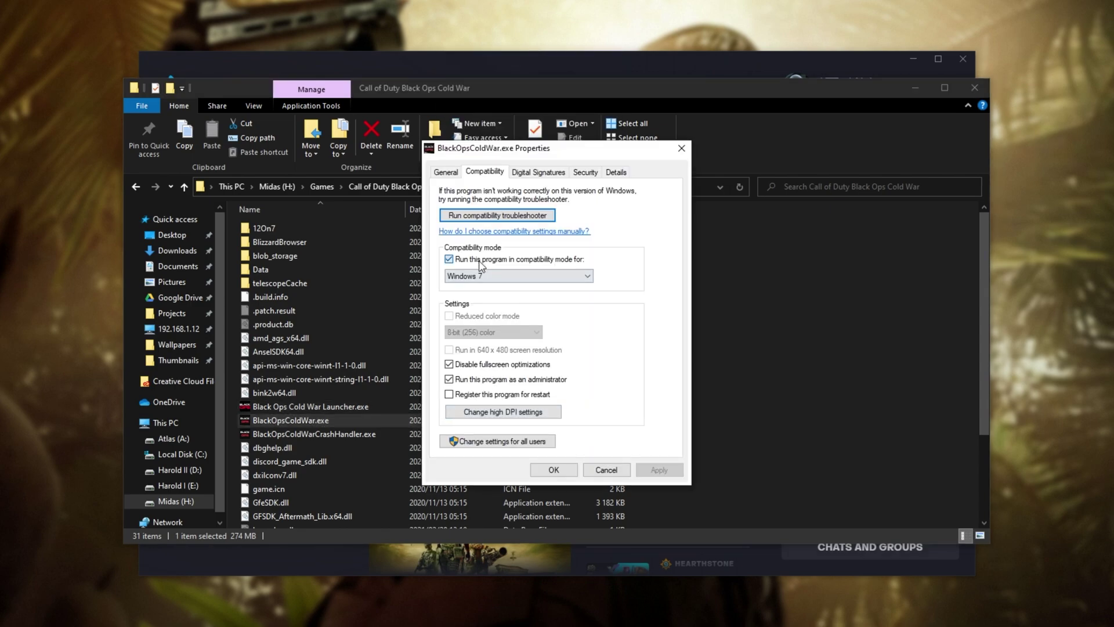
left_click(477, 365)
left_click(477, 381)
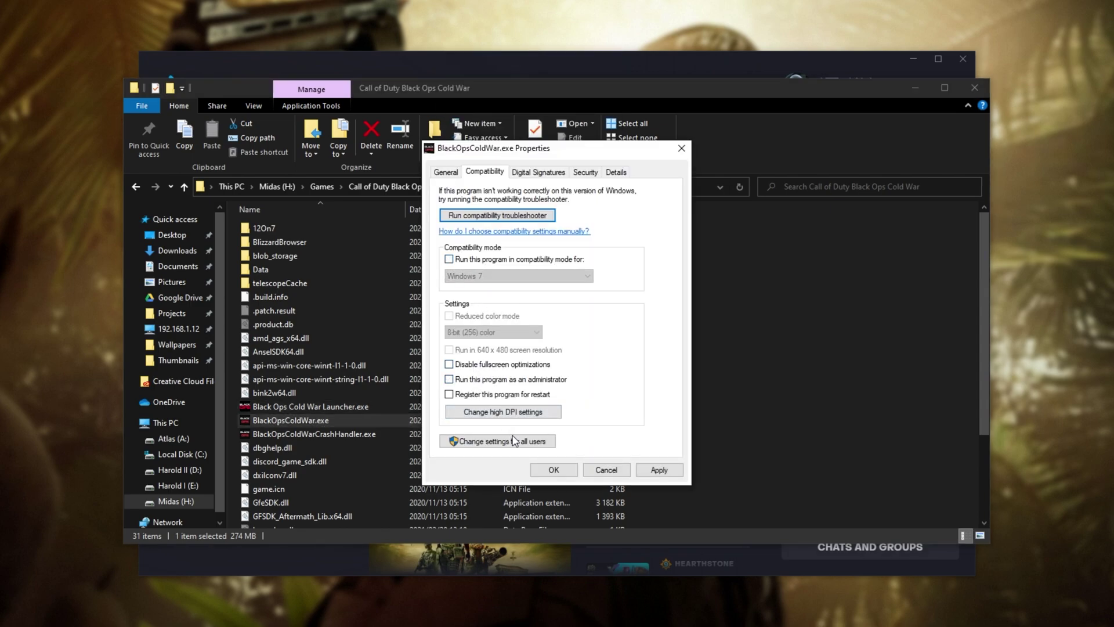
left_click(554, 469)
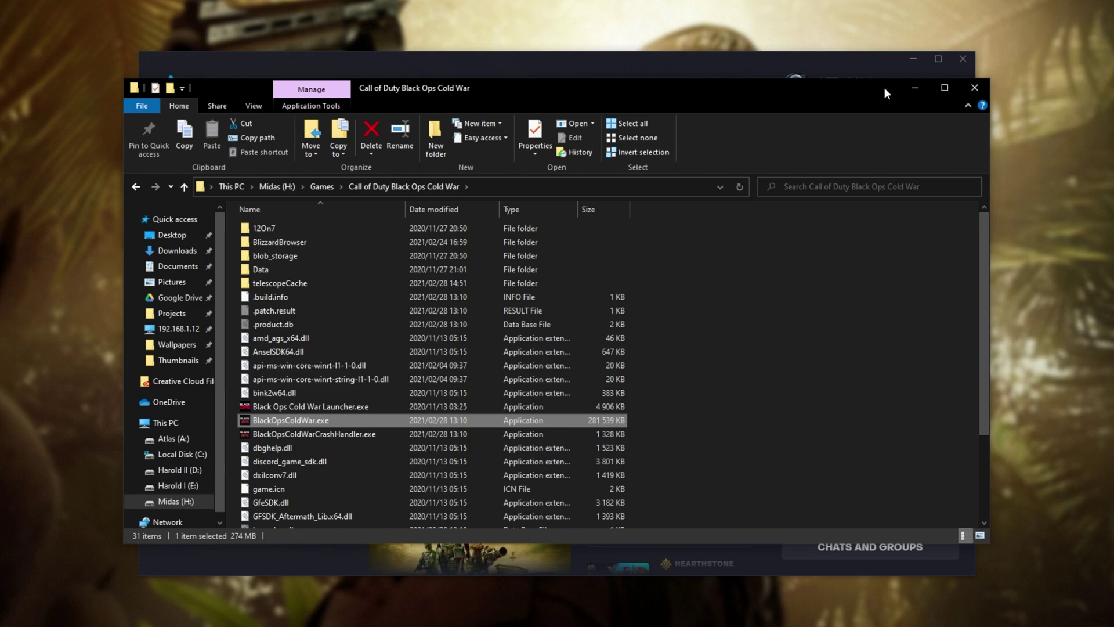
Navigate to Documents > Call Of Duty Black Ops Cold War > player.
left_click(177, 267)
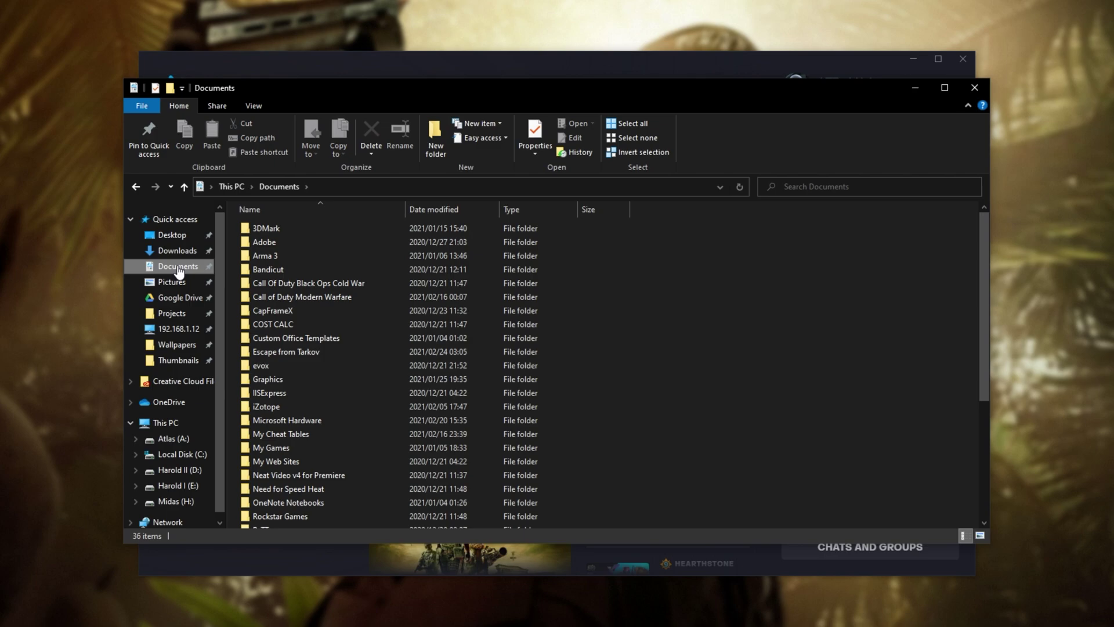
left_click(358, 284)
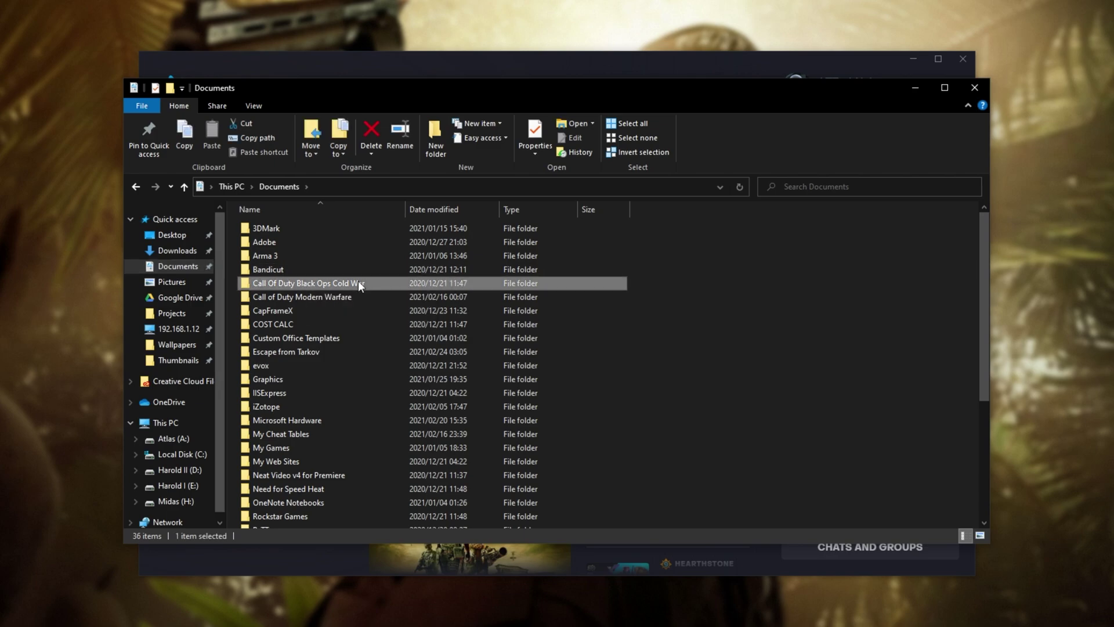
double_click(378, 283)
double_click(323, 227)
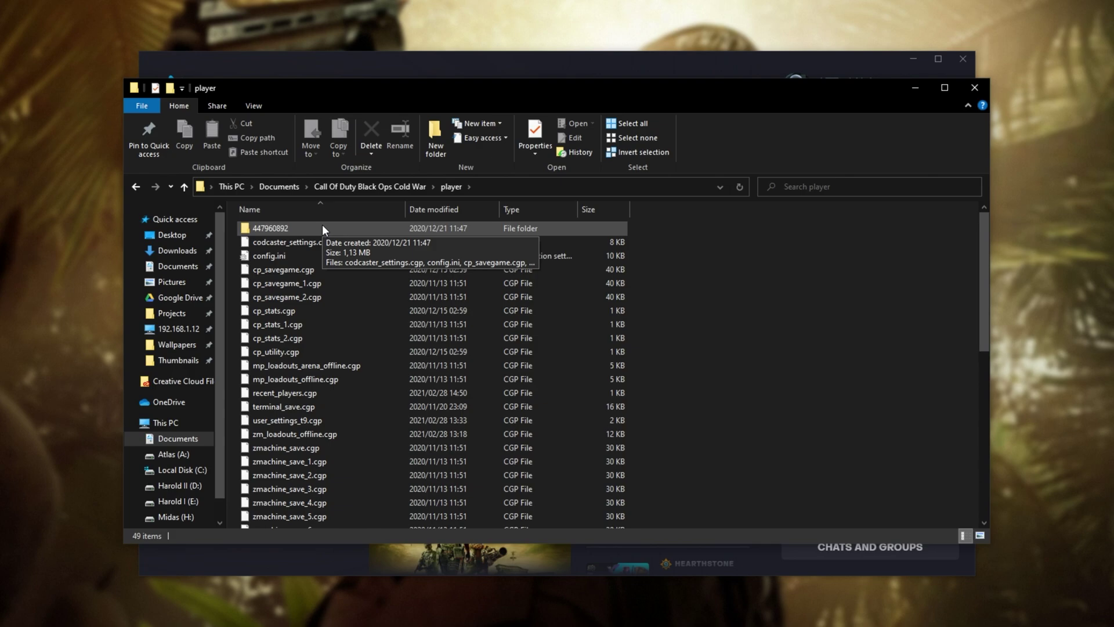
Read through config.ini in Notepad, then close it.
left_click(608, 253)
double_click(552, 255)
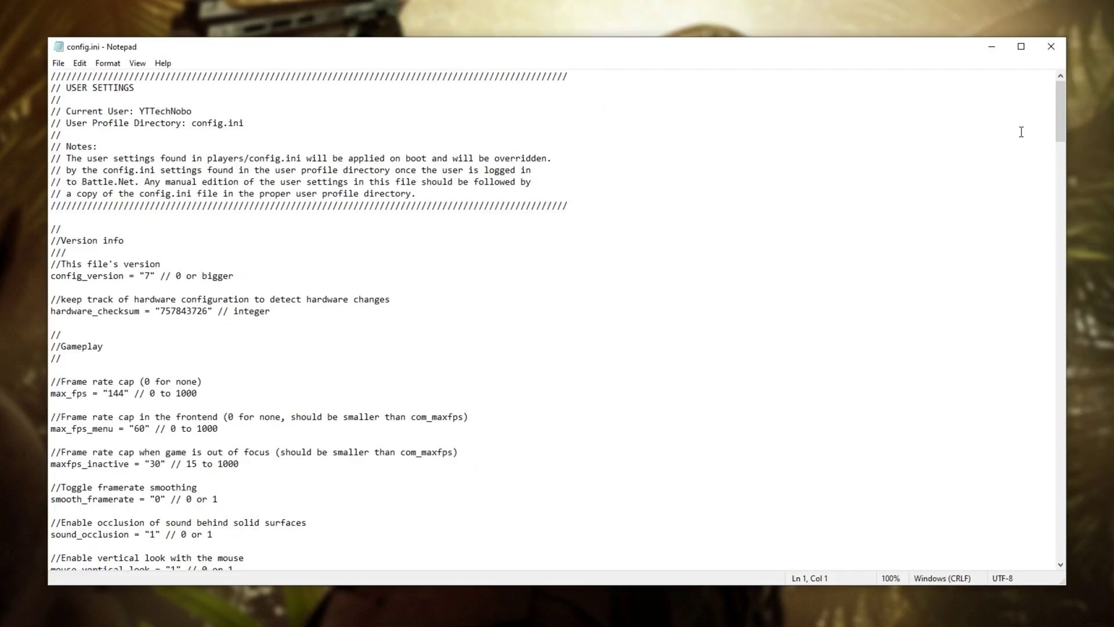
left_click_drag(1061, 107, 1057, 468)
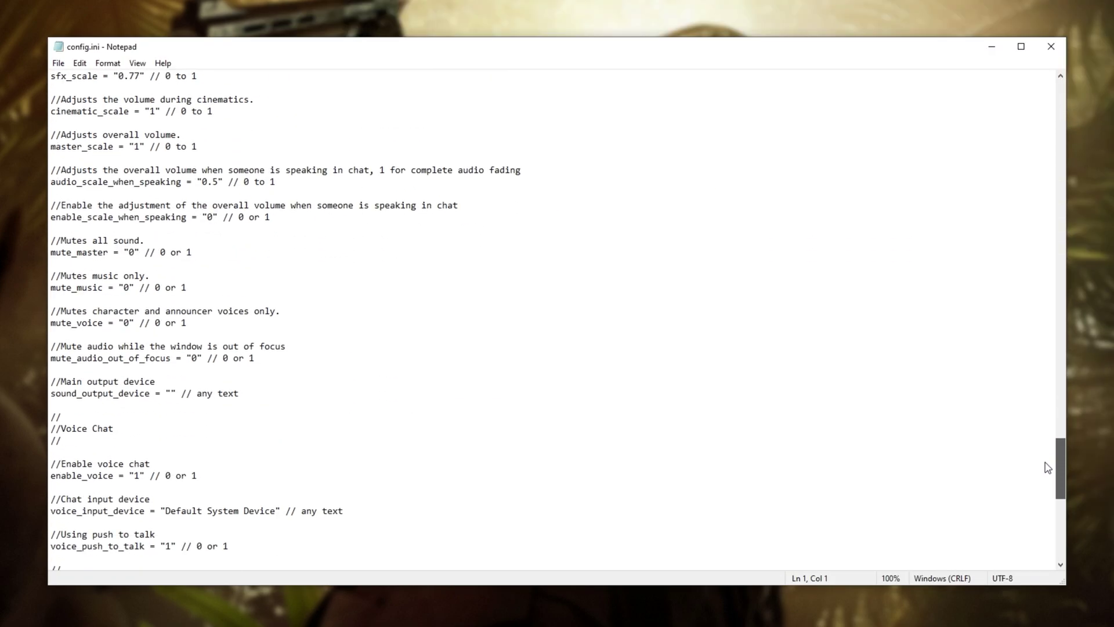
left_click(1061, 53)
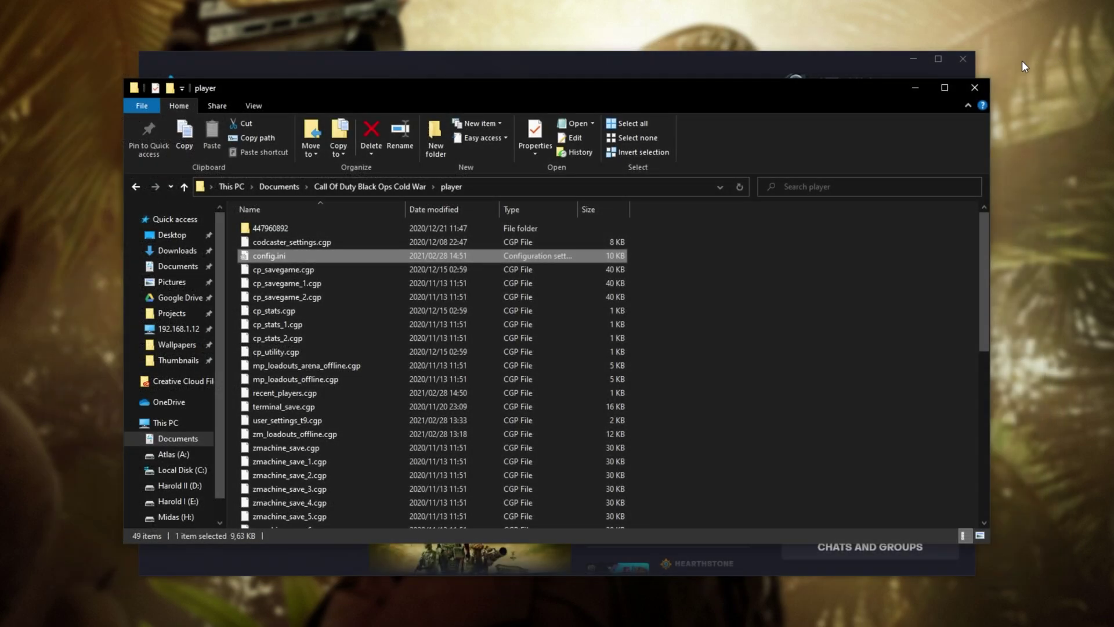
Create a 'Backup' folder and move player, player2 and player-beta into it.
left_click(373, 190)
left_click_drag(404, 293, 343, 218)
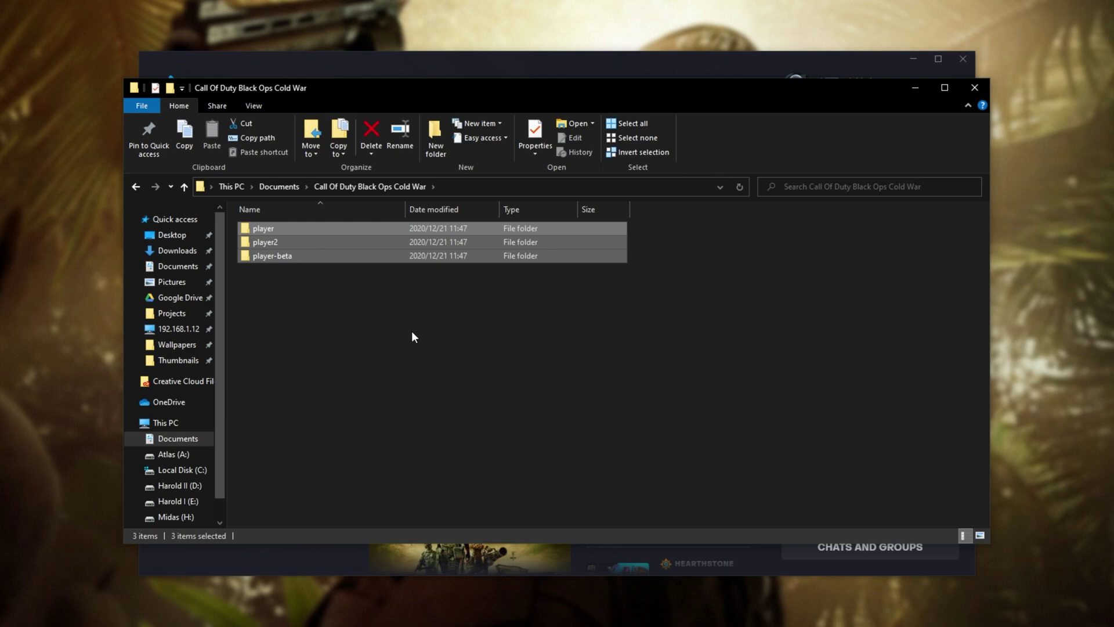
left_click(435, 142)
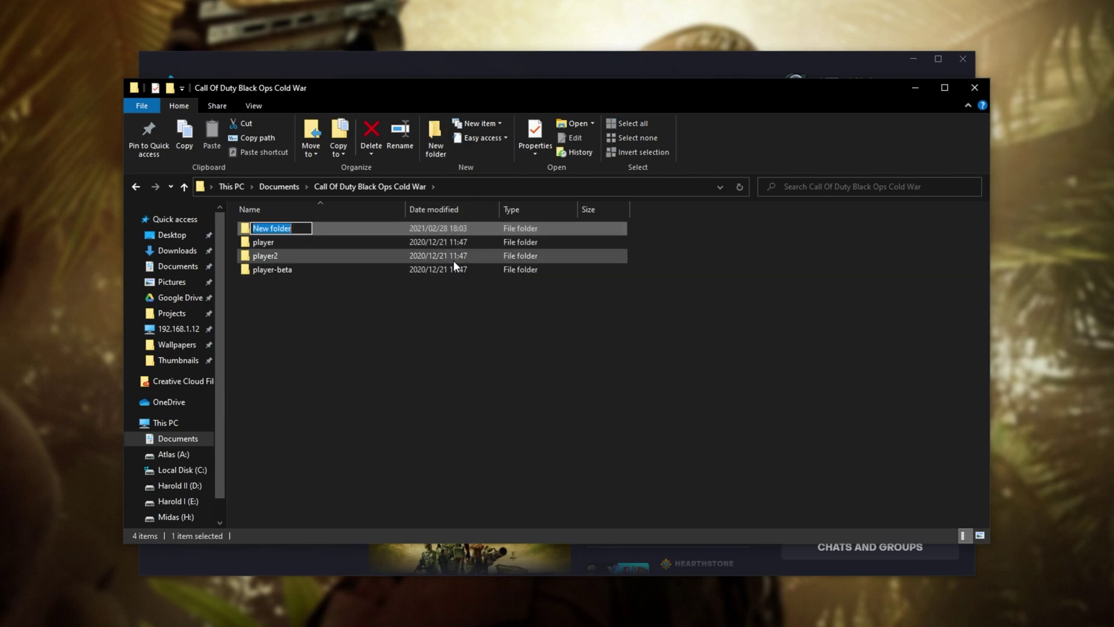
type("Backup")
key("Return")
left_click_drag(368, 310, 304, 225)
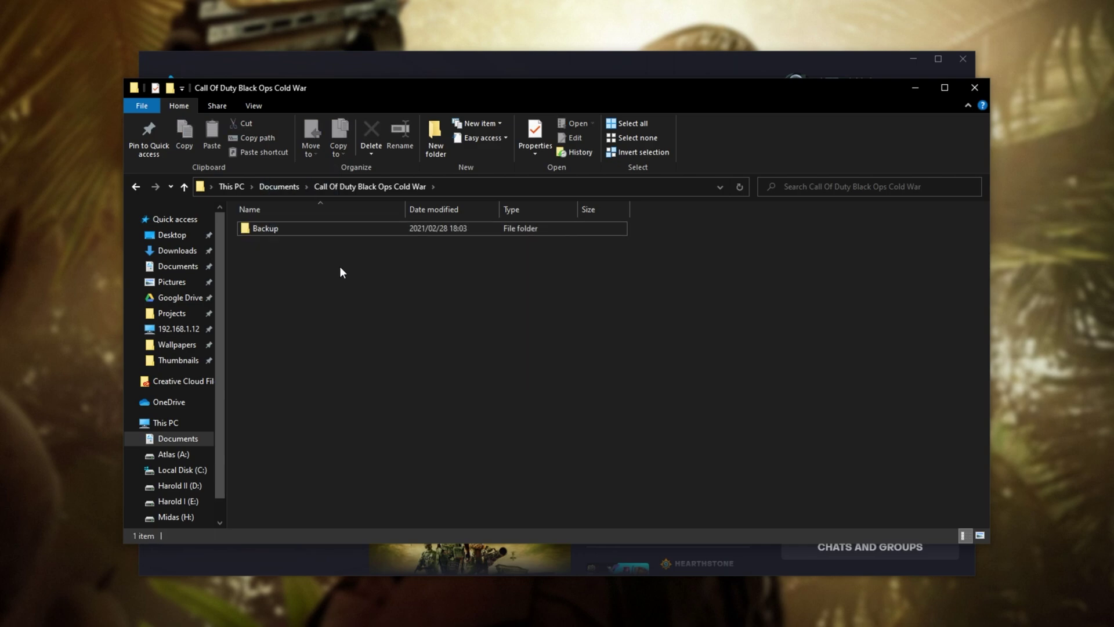
left_click(447, 54)
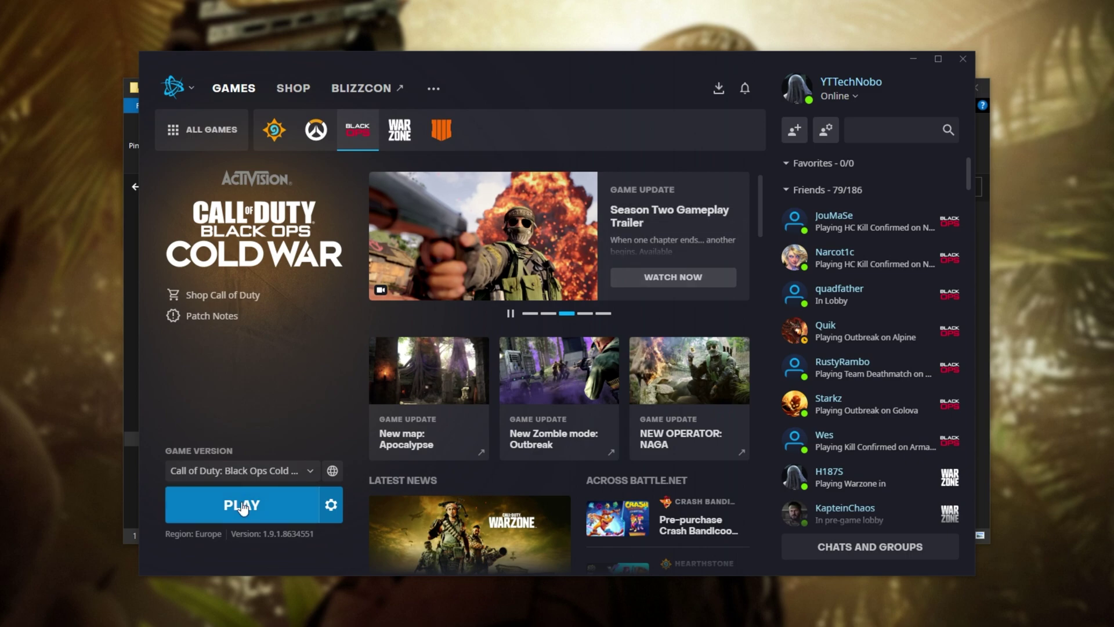
Move the File Explorer window aside, then close it to reveal the Cold War game page in Battle.net.
left_click(131, 538)
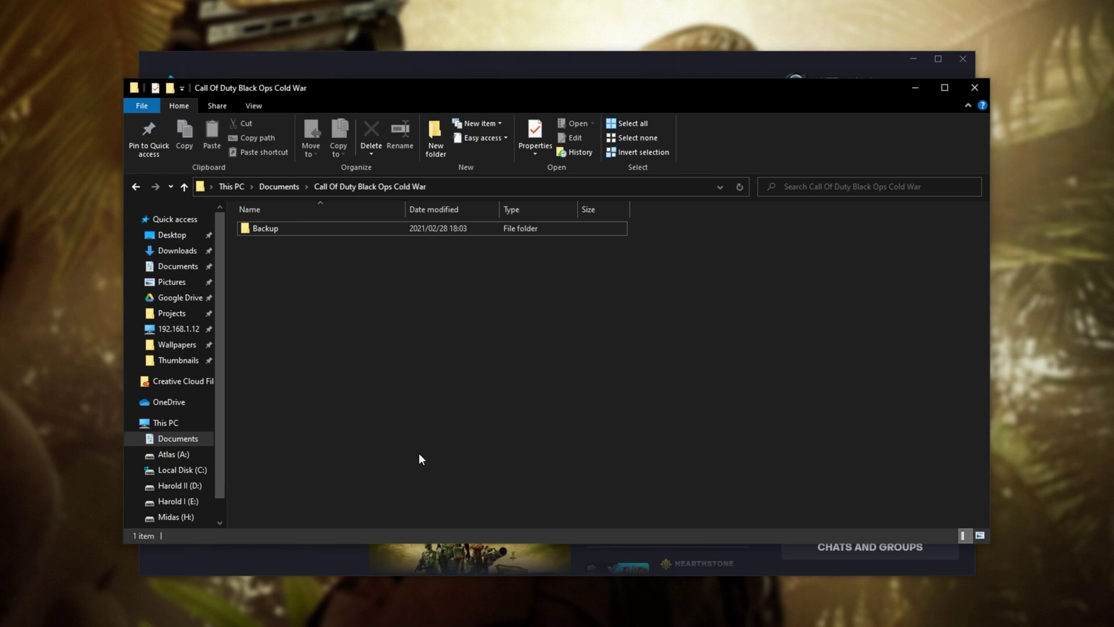
left_click_drag(437, 329, 335, 241)
left_click(270, 569)
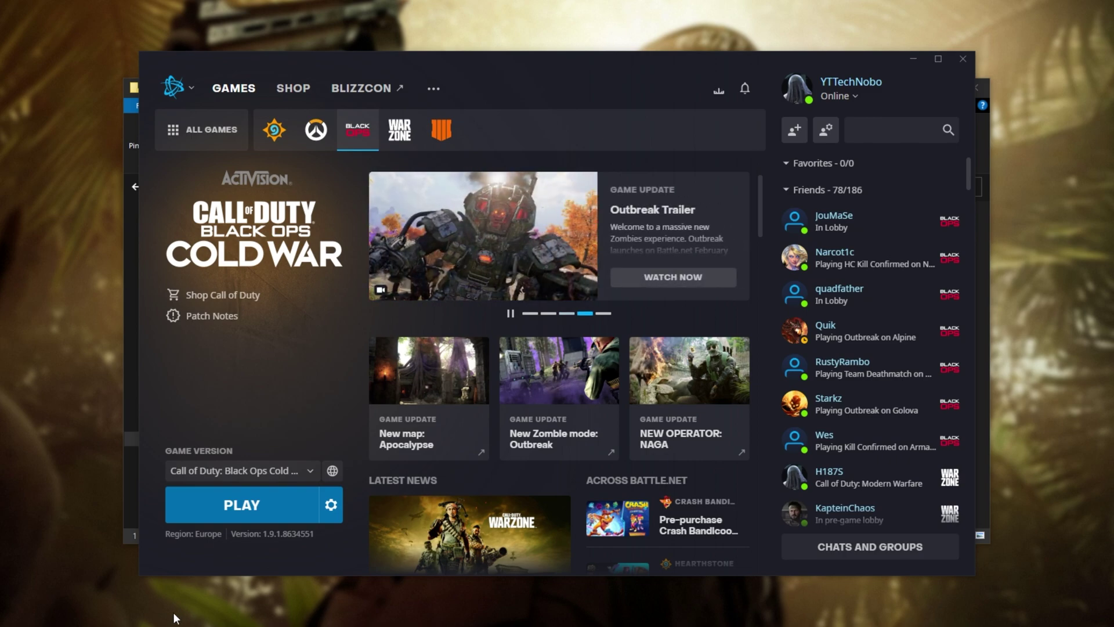
mouse_move(954, 290)
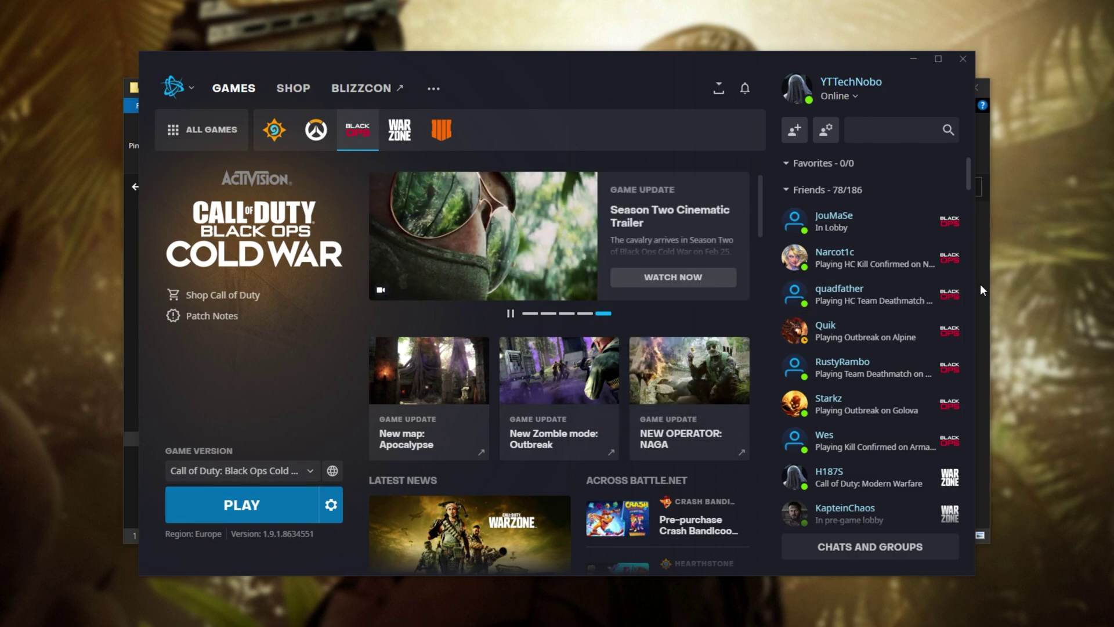
left_click(981, 284)
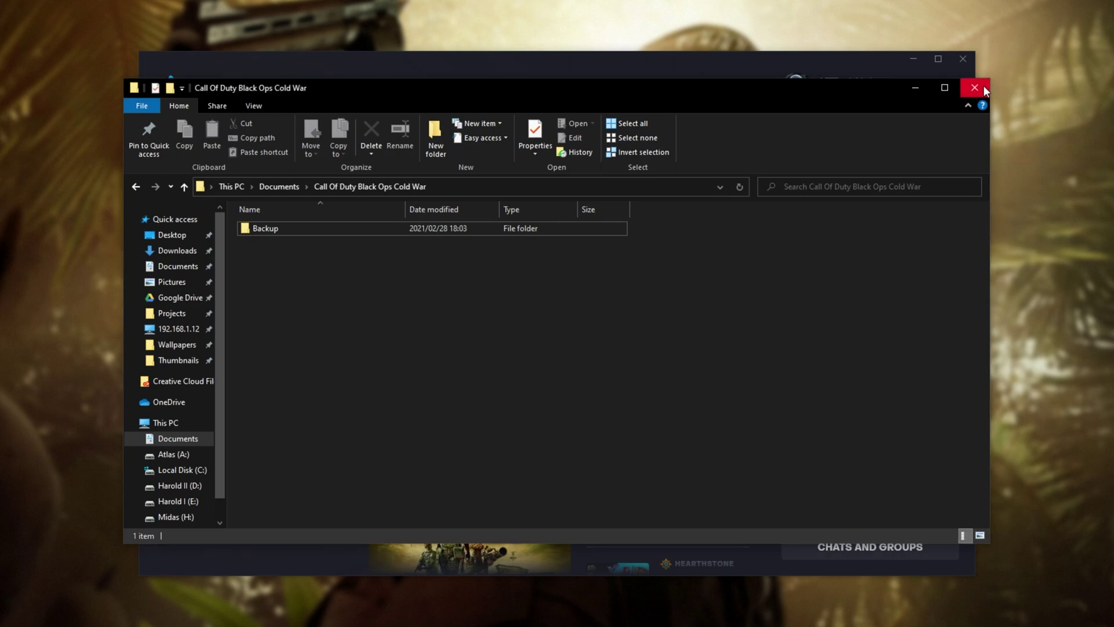
left_click(966, 91)
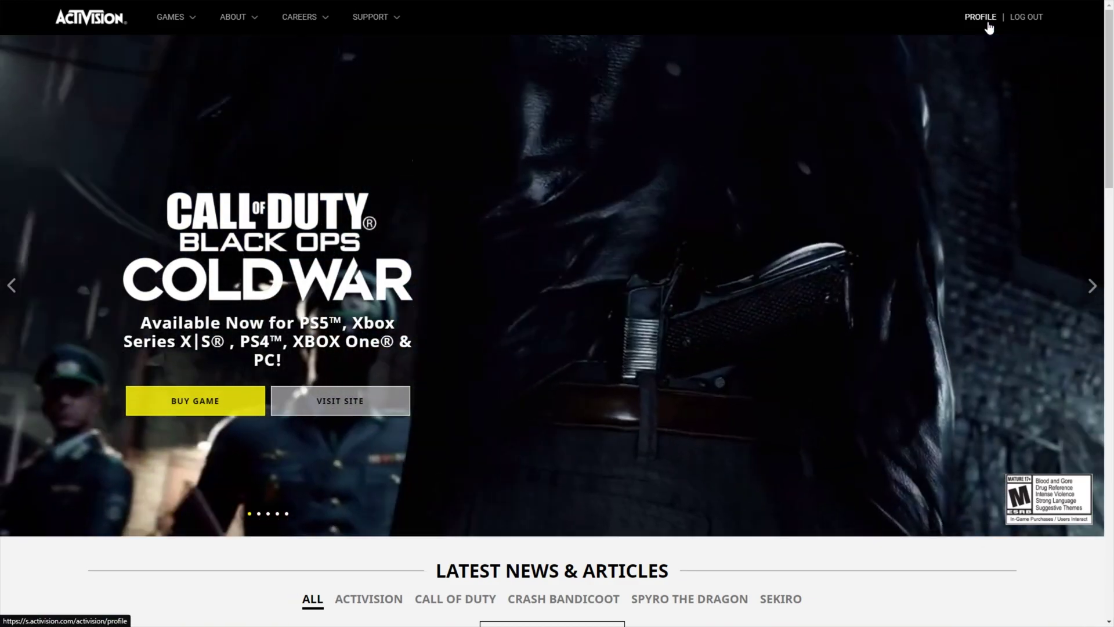
Open the Activision profile's Account Linking page, where the linked Battle.net account appears.
left_click(988, 26)
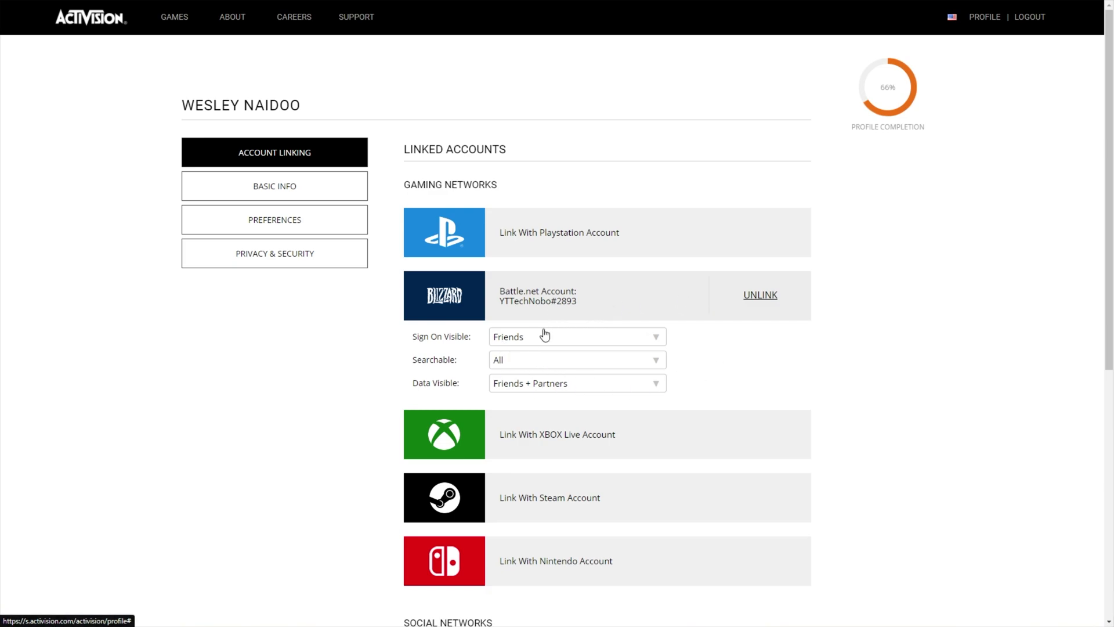
Keep the Battle.net link's visibility at Friends for sign-on, All for searchable, and Friends + Partners for data.
left_click(515, 342)
left_click(516, 348)
left_click(523, 364)
left_click(526, 368)
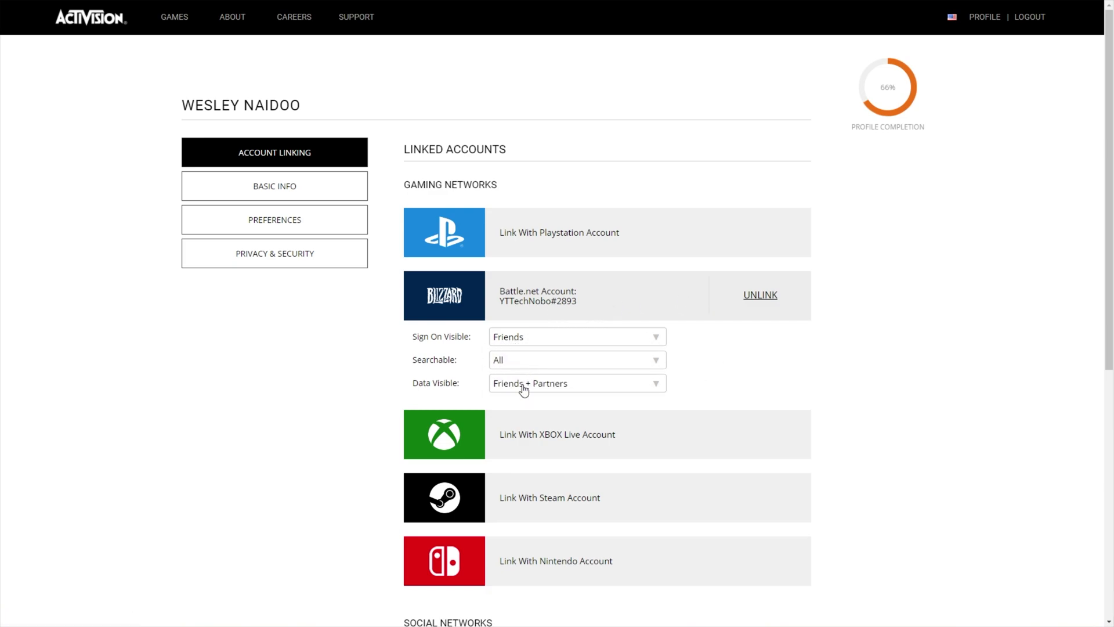
left_click(523, 385)
left_click(467, 376)
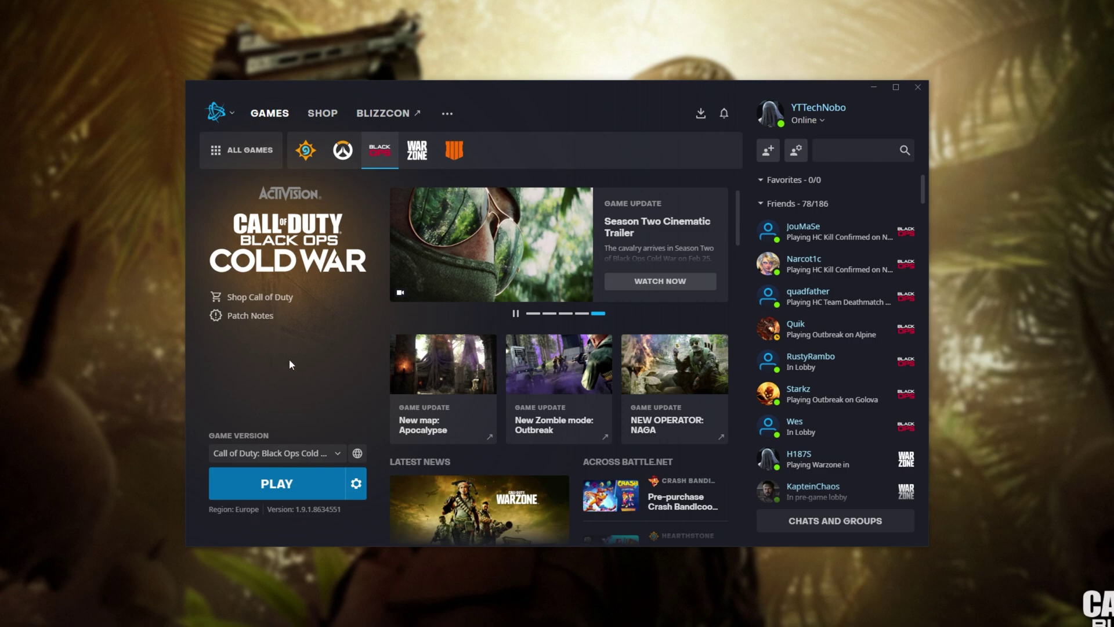
left_click(356, 485)
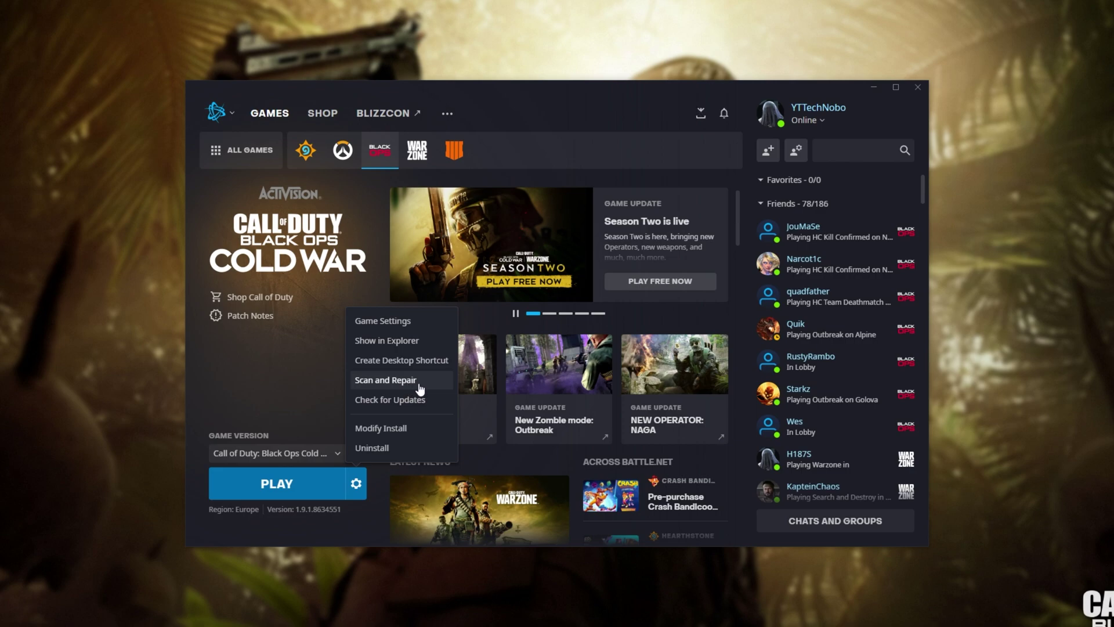
left_click(312, 388)
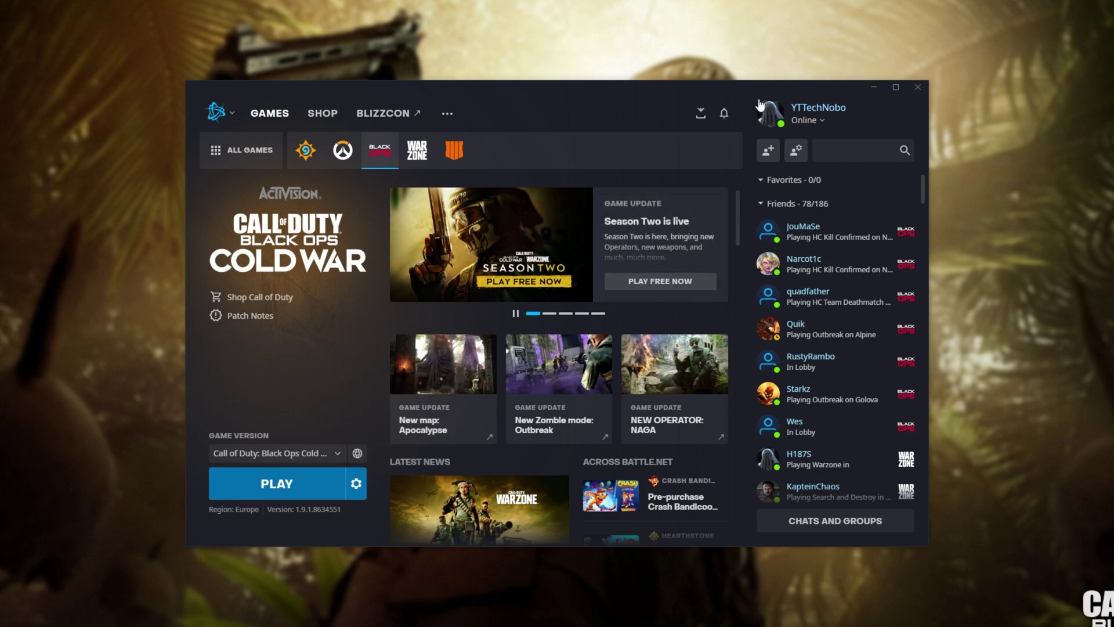